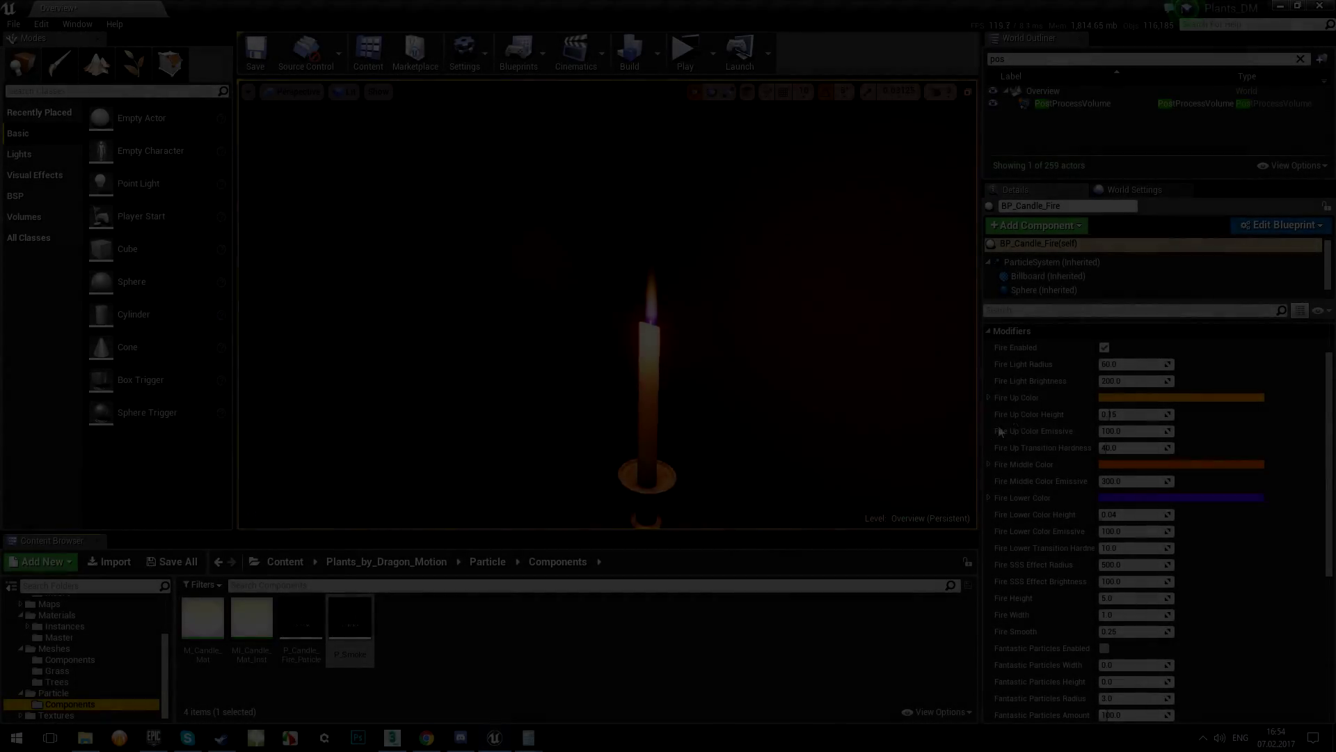
- Toggle the candle fire off and on, test light brightness and radius, then reset both
click(1104, 348)
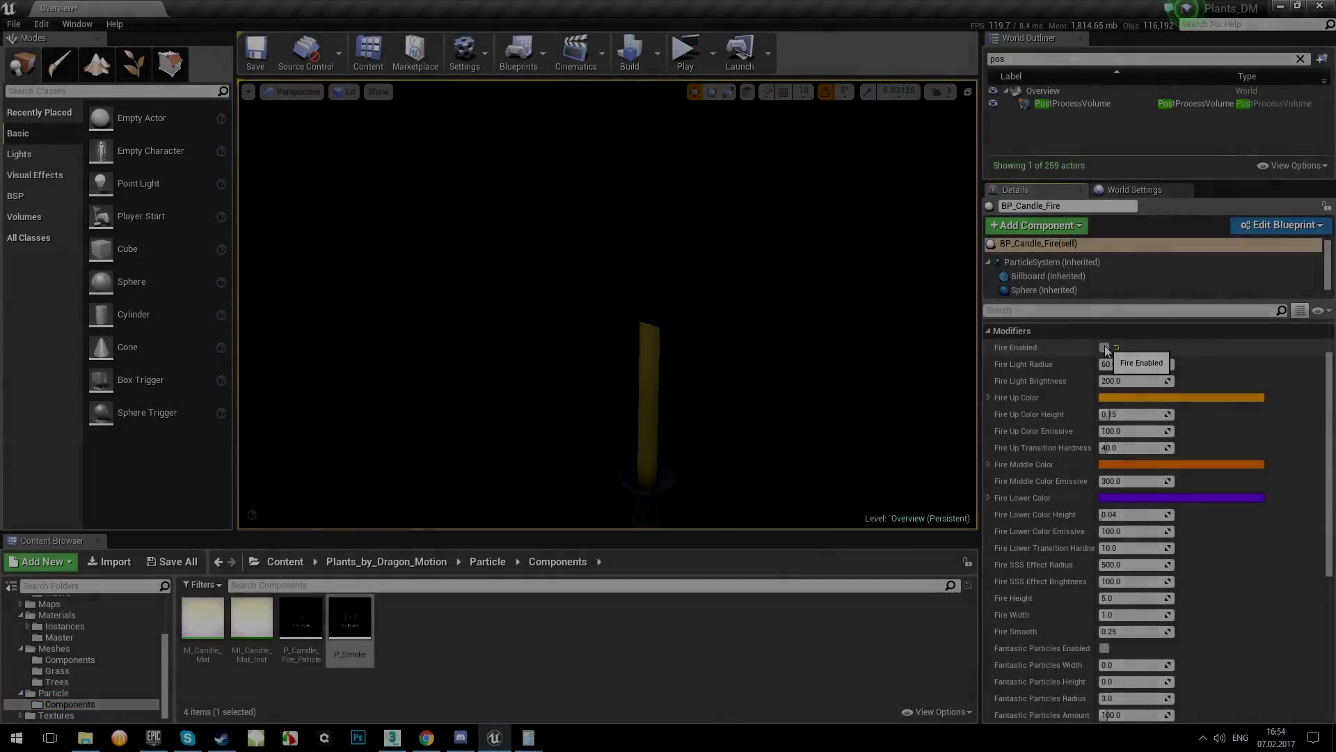
click(1105, 348)
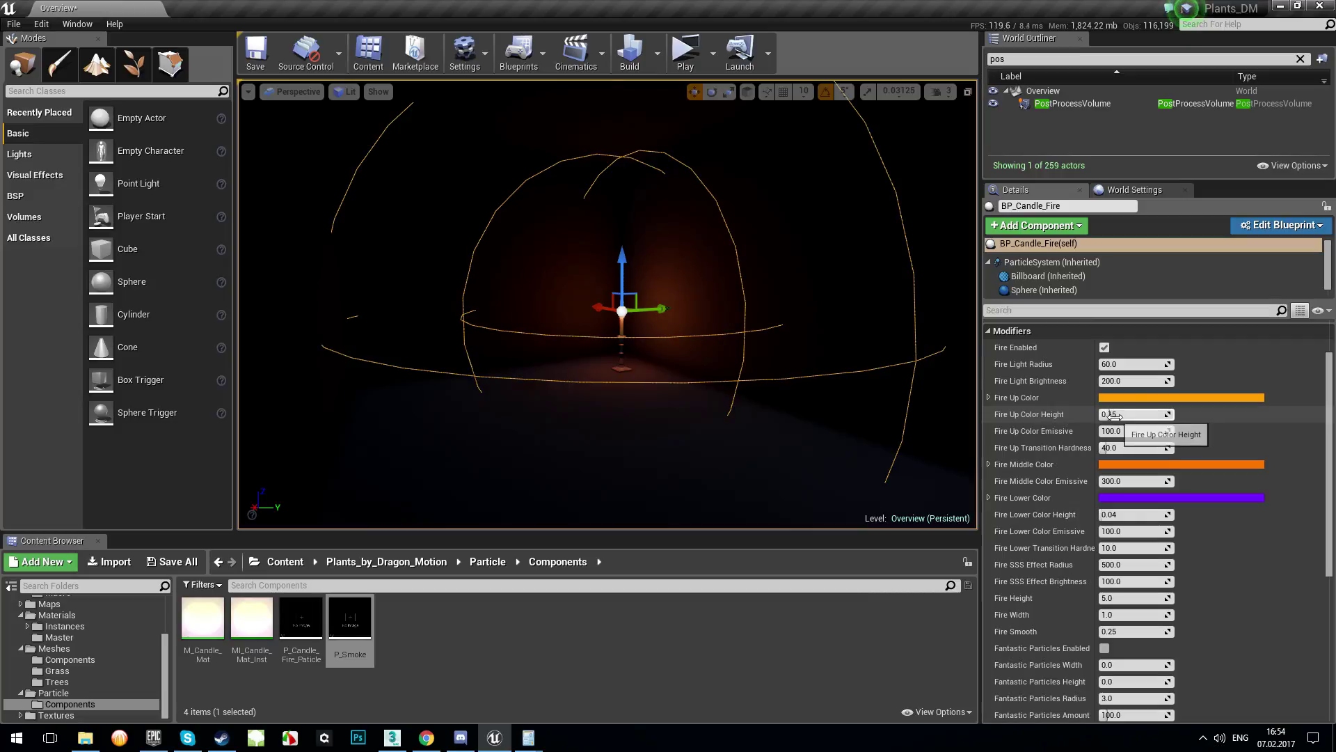
mouse_move(1141, 381)
mouse_down()
mouse_move(1176, 381)
mouse_move(1132, 378)
mouse_move(1169, 364)
mouse_move(1116, 368)
mouse_up()
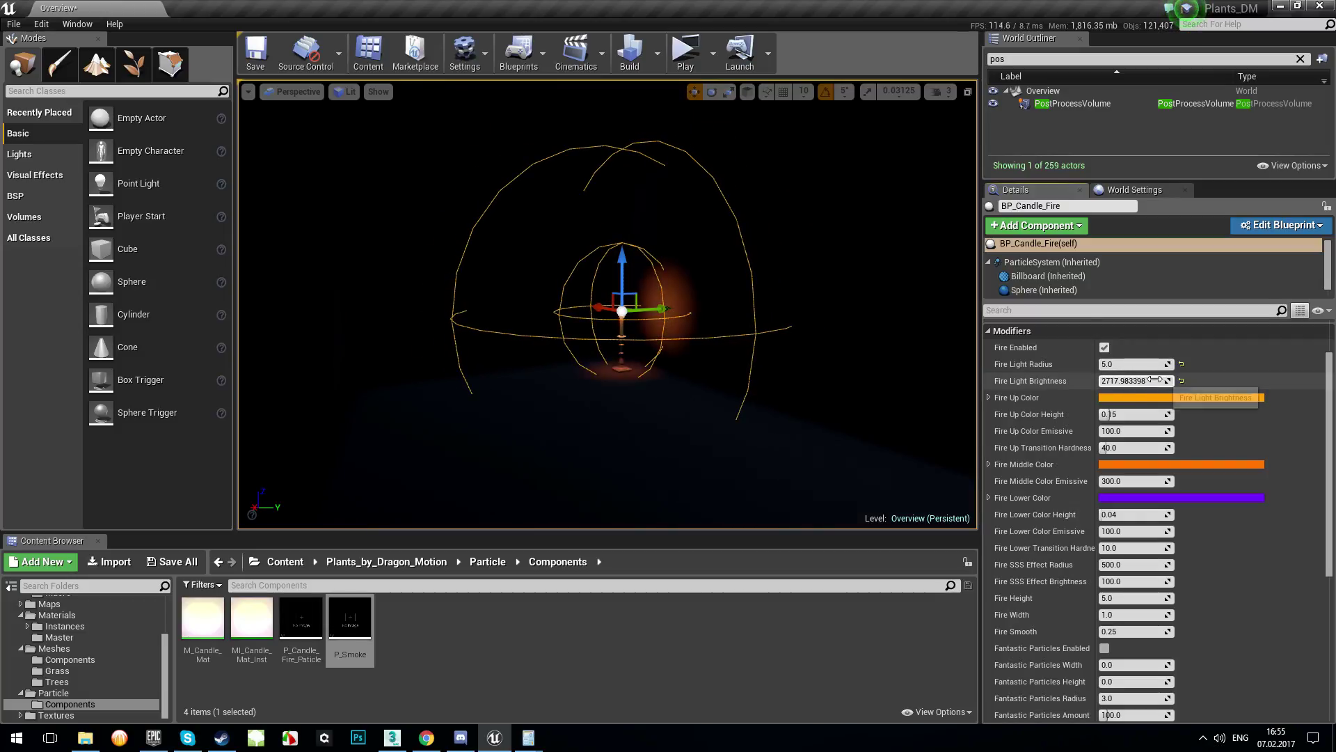
mouse_move(1134, 364)
mouse_down()
mouse_move(1155, 364)
mouse_move(1136, 382)
mouse_up()
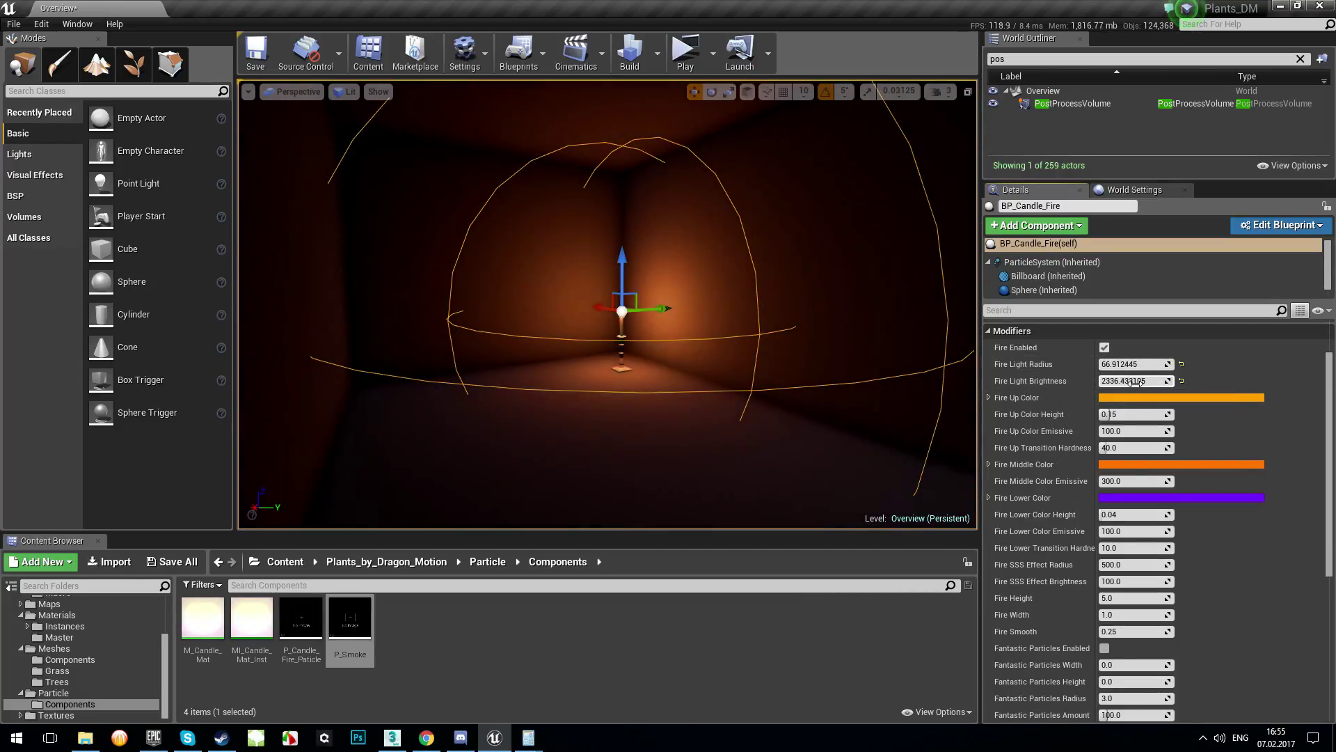
click(1181, 381)
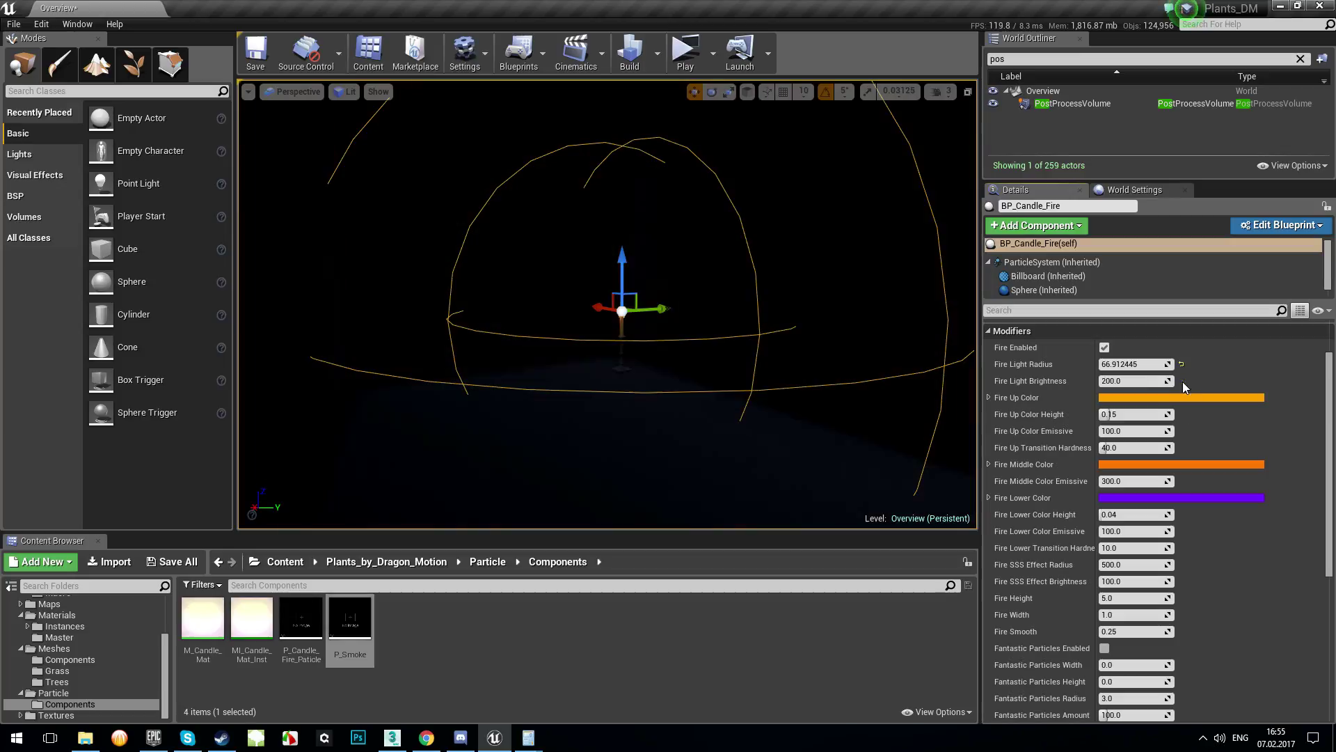
click(1183, 364)
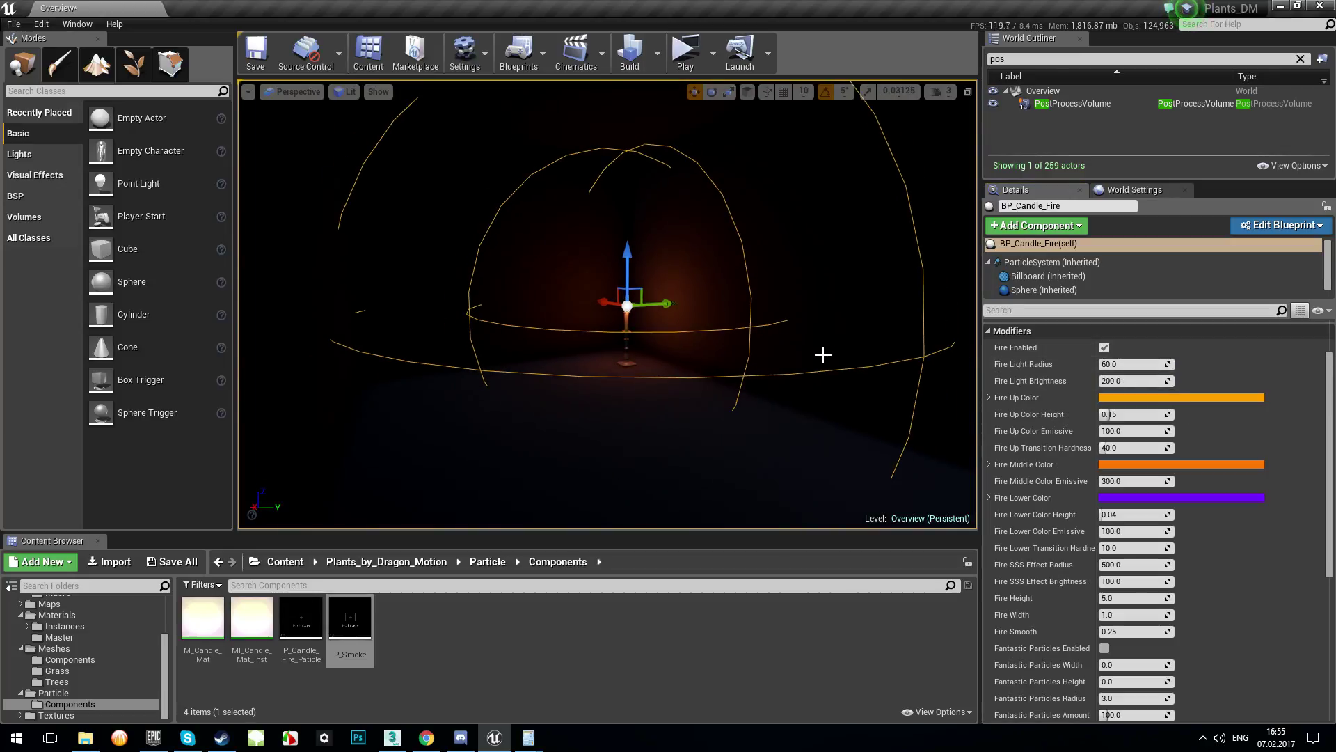
- Frame the candle flame and set the Fire Up Color to green
key(g)
key(f)
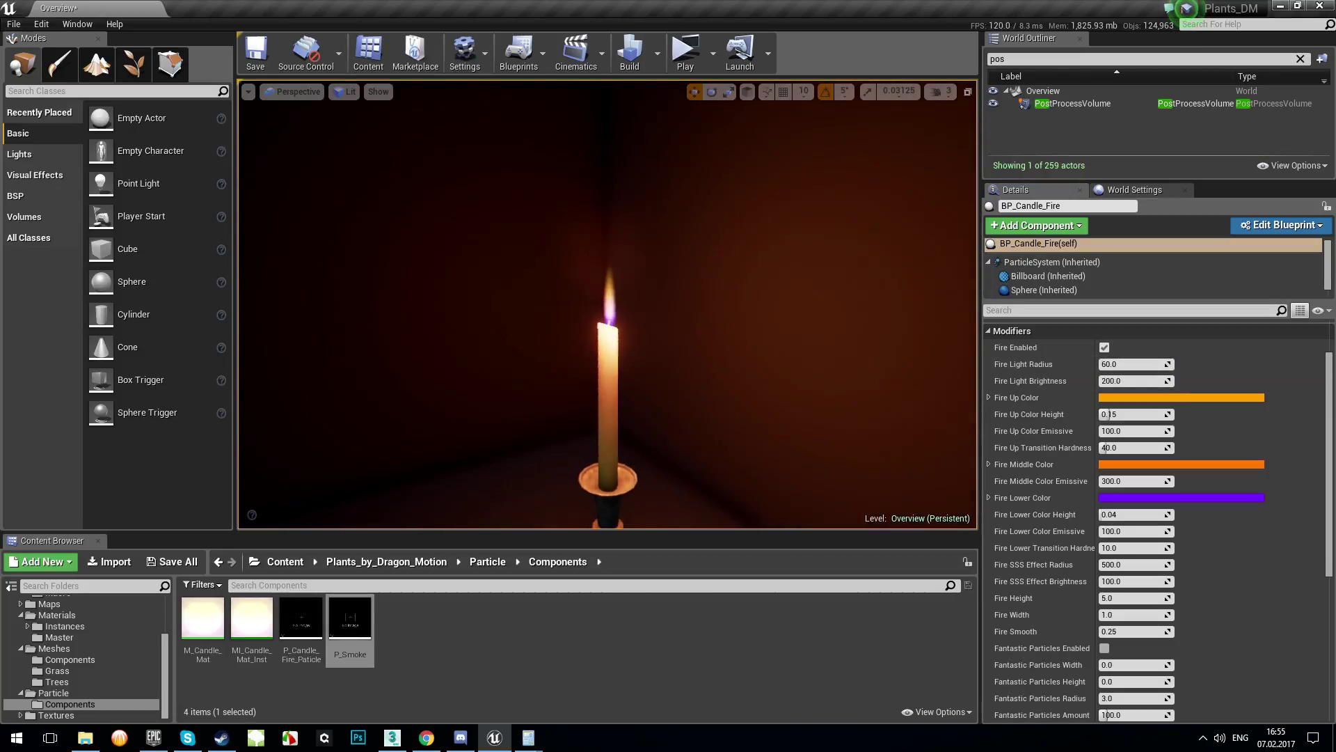
right_drag(608, 306, 632, 306)
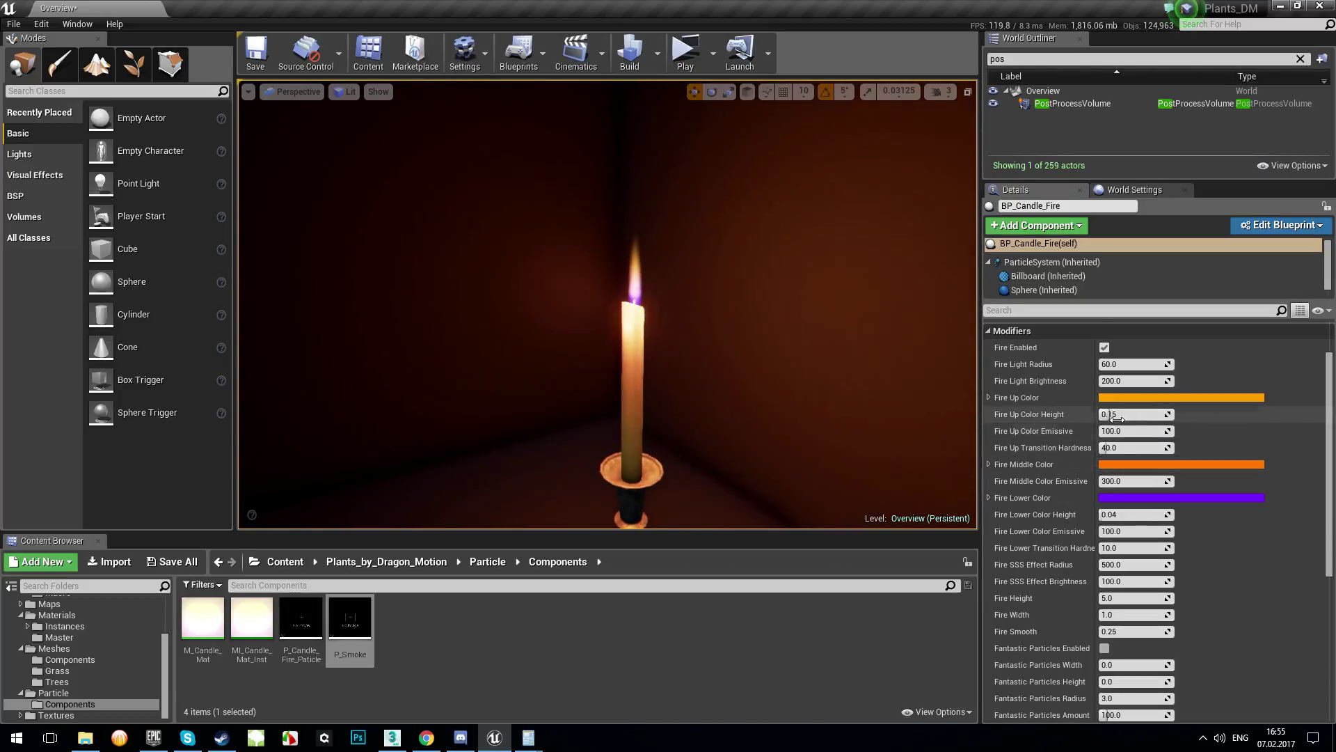
click(1138, 396)
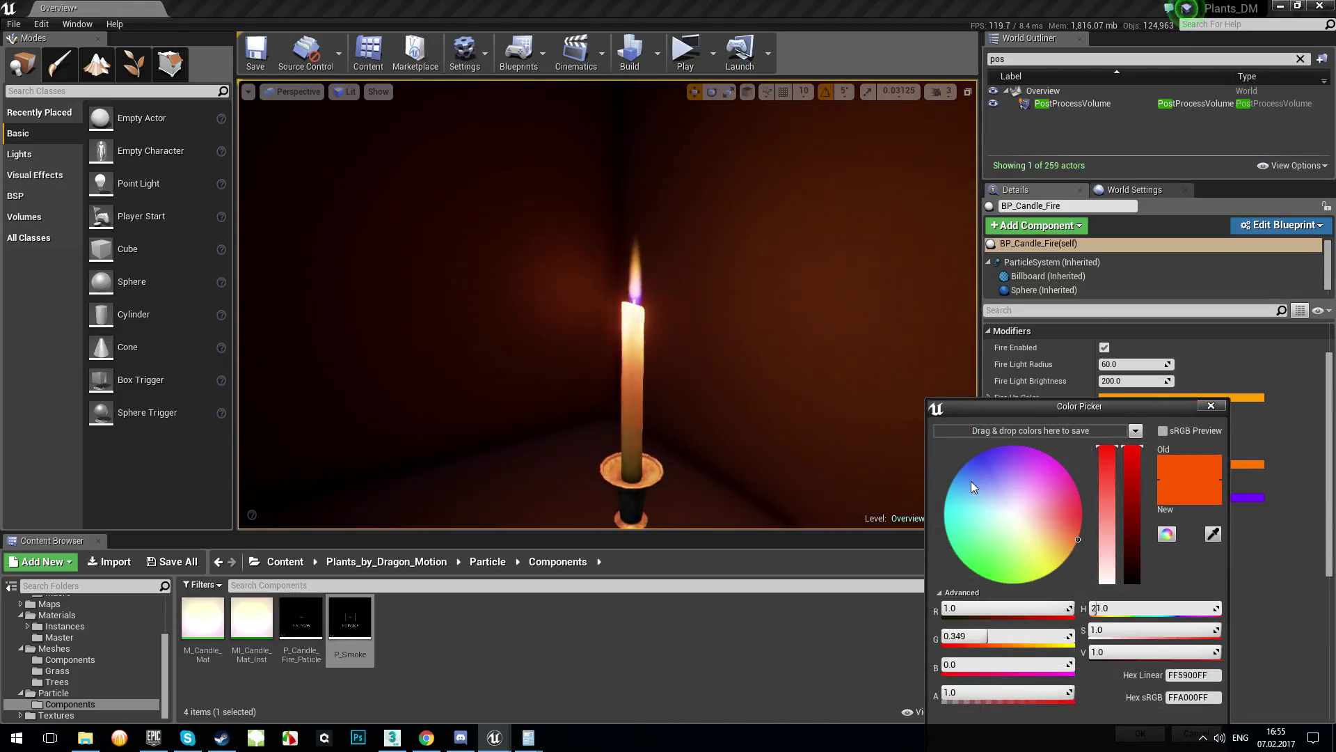
drag(972, 485, 944, 506)
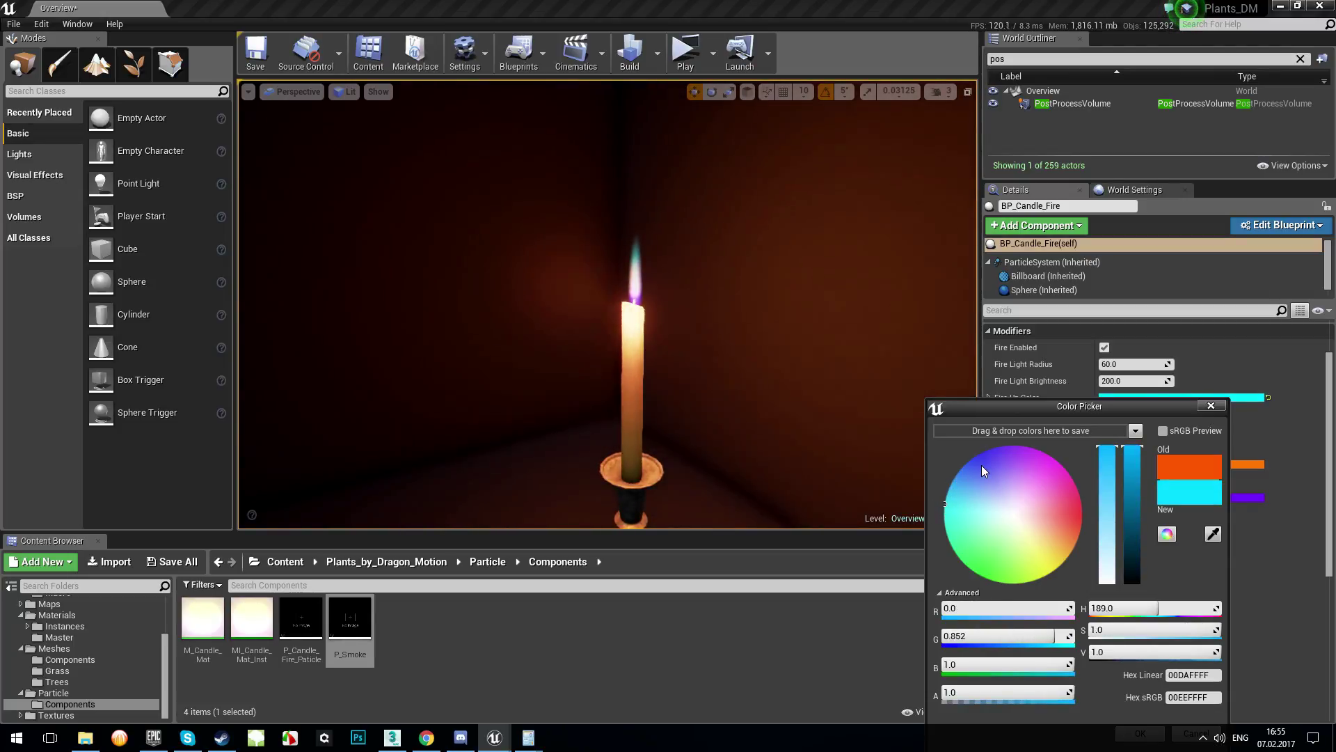
drag(981, 465, 984, 445)
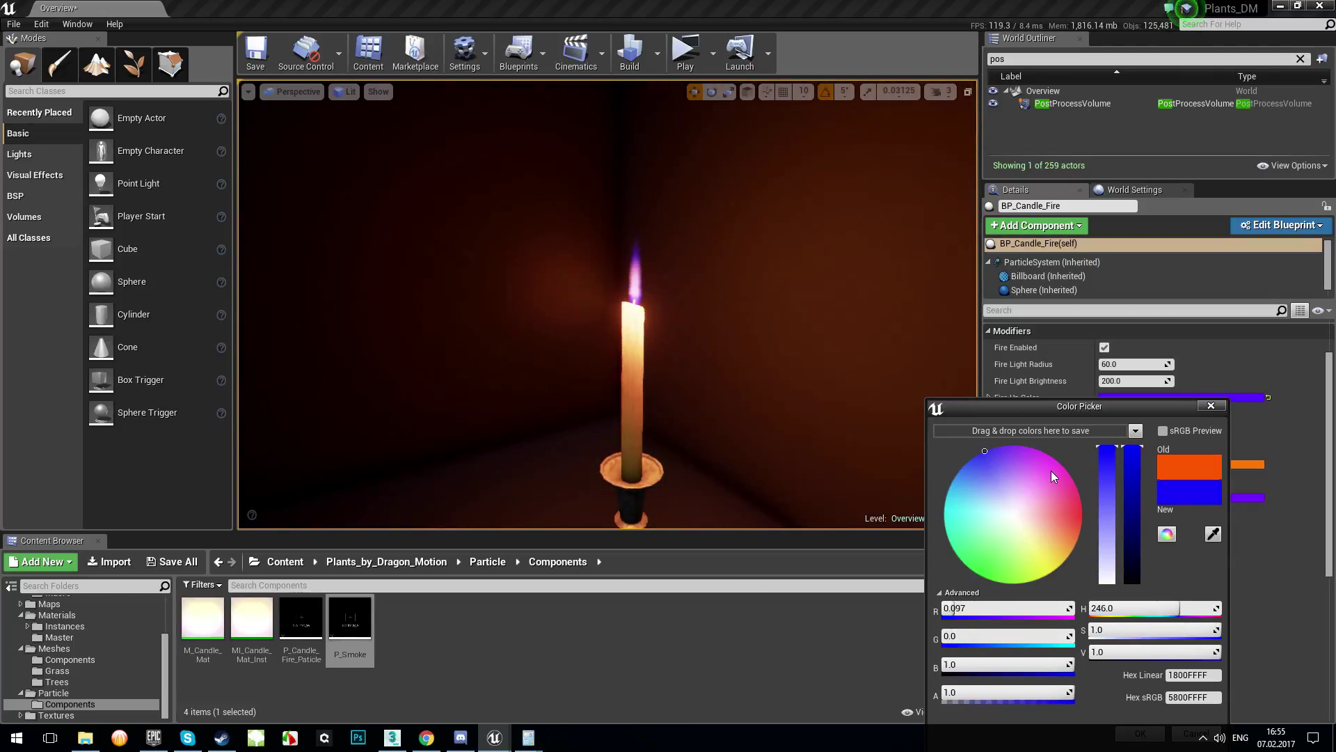
mouse_move(1050, 470)
mouse_down()
mouse_move(1048, 449)
mouse_move(975, 582)
mouse_up()
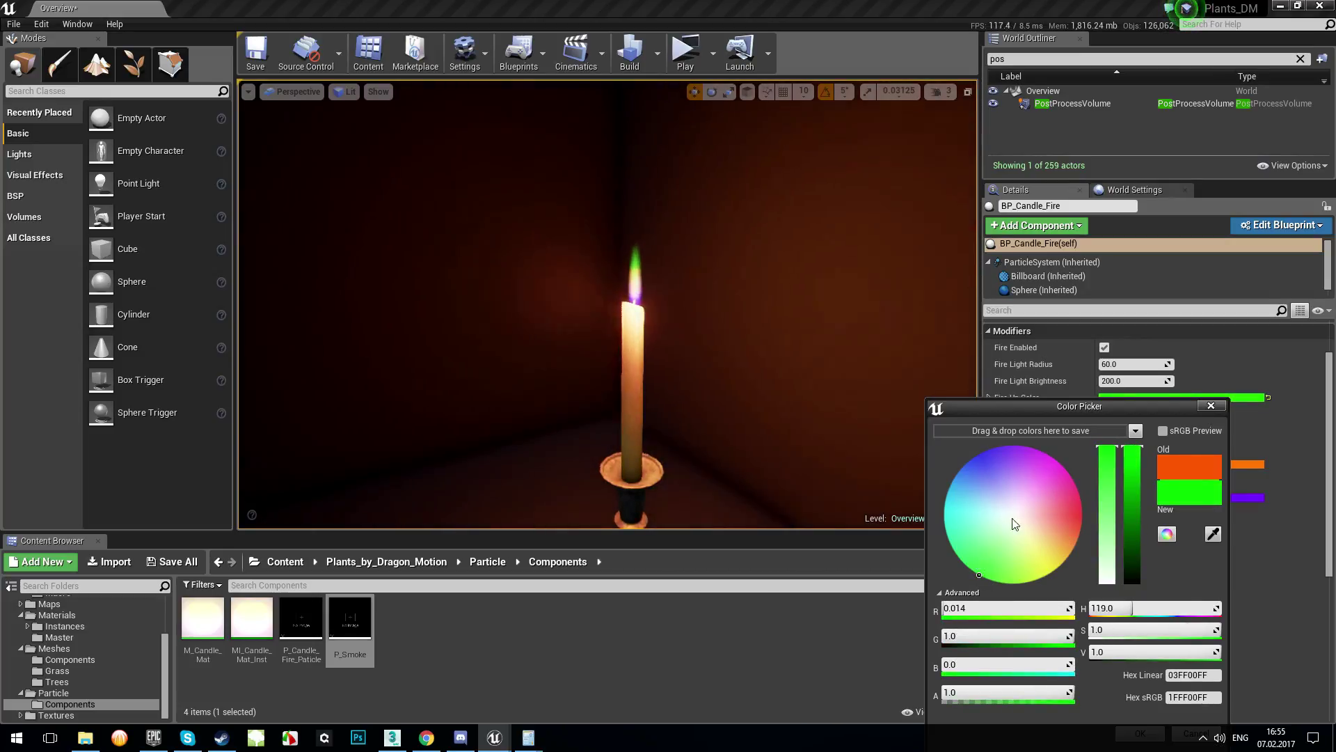
drag(1056, 418, 1059, 259)
click(1135, 574)
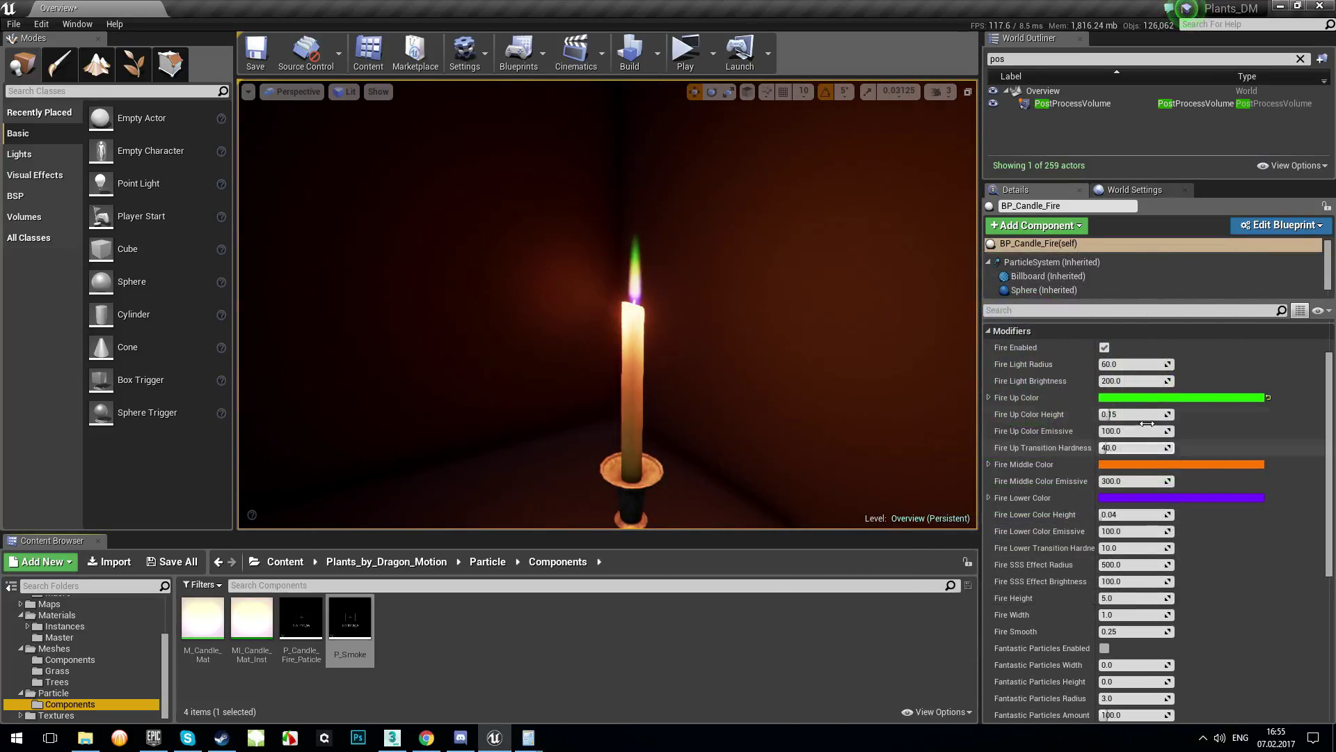
- Test Fire Up Color Height and Emissive, then restore them to 0.15 and 100.0
drag(1118, 414, 1122, 414)
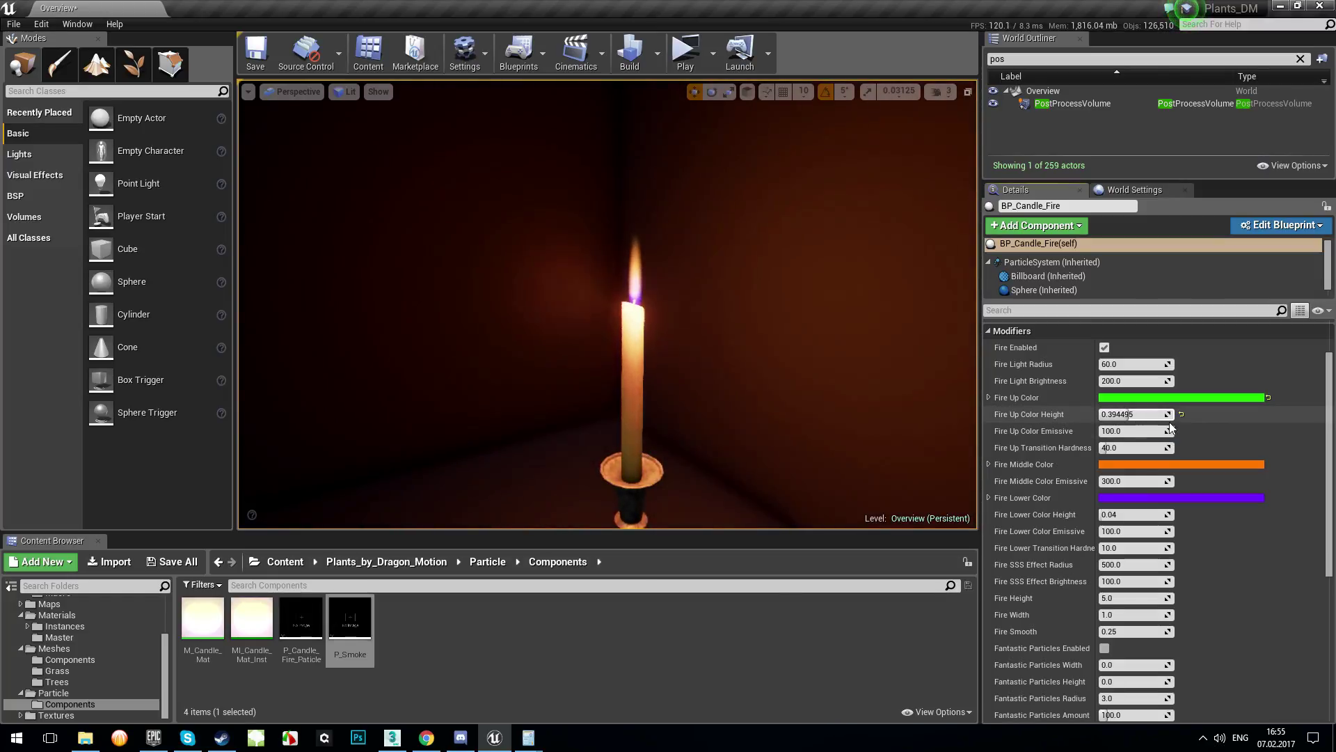
click(1181, 415)
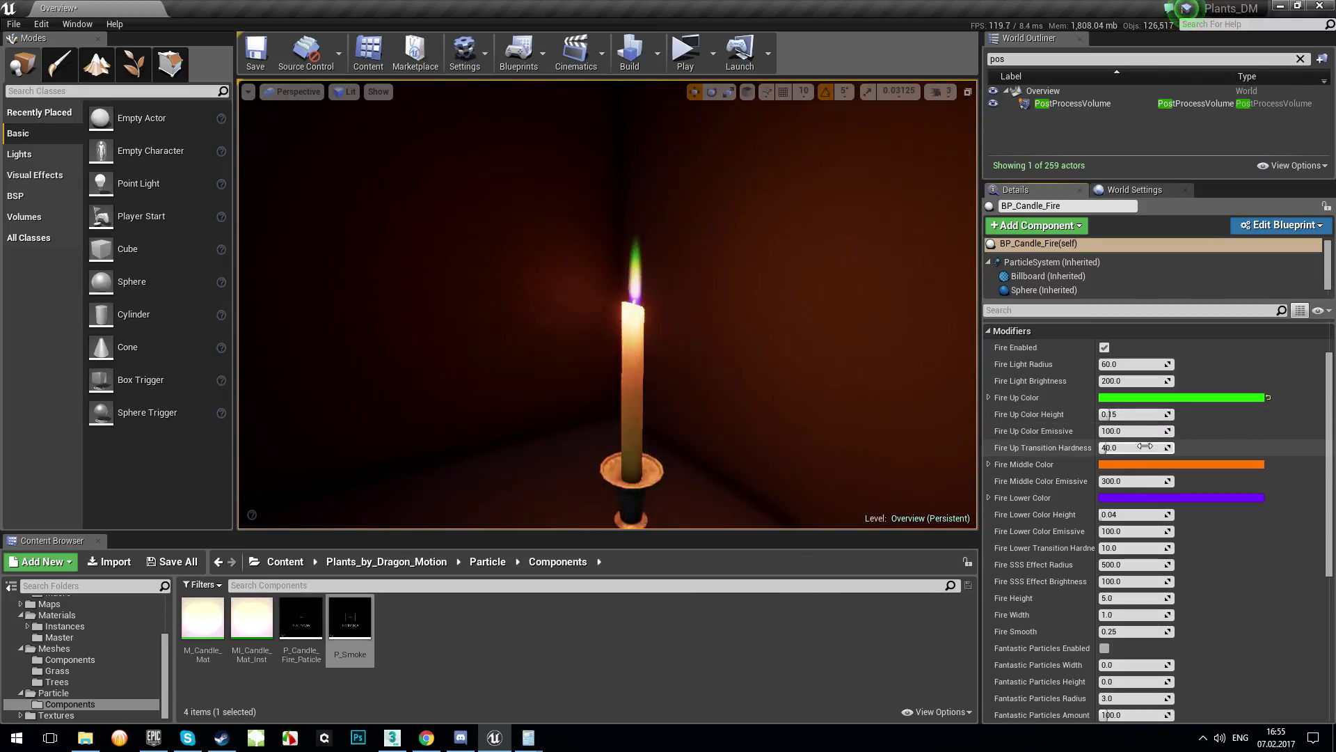
drag(1125, 432, 1225, 432)
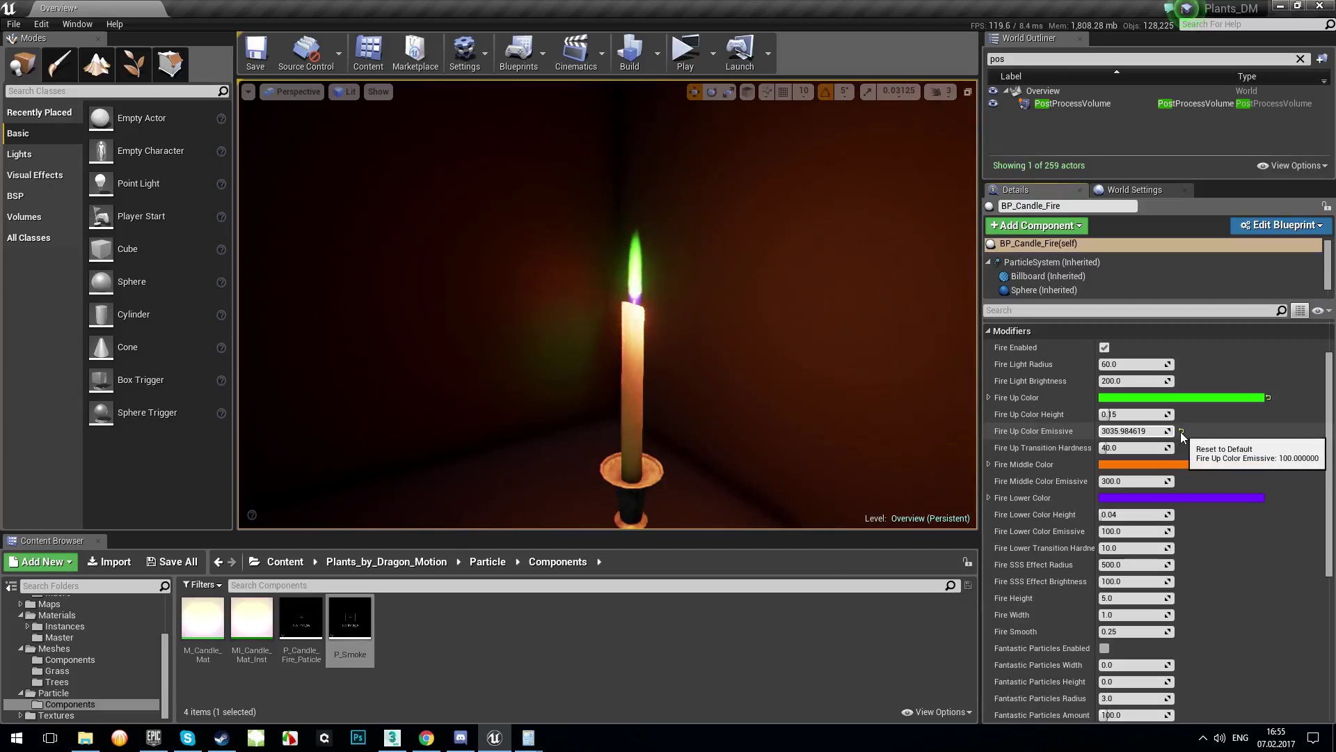
click(1180, 431)
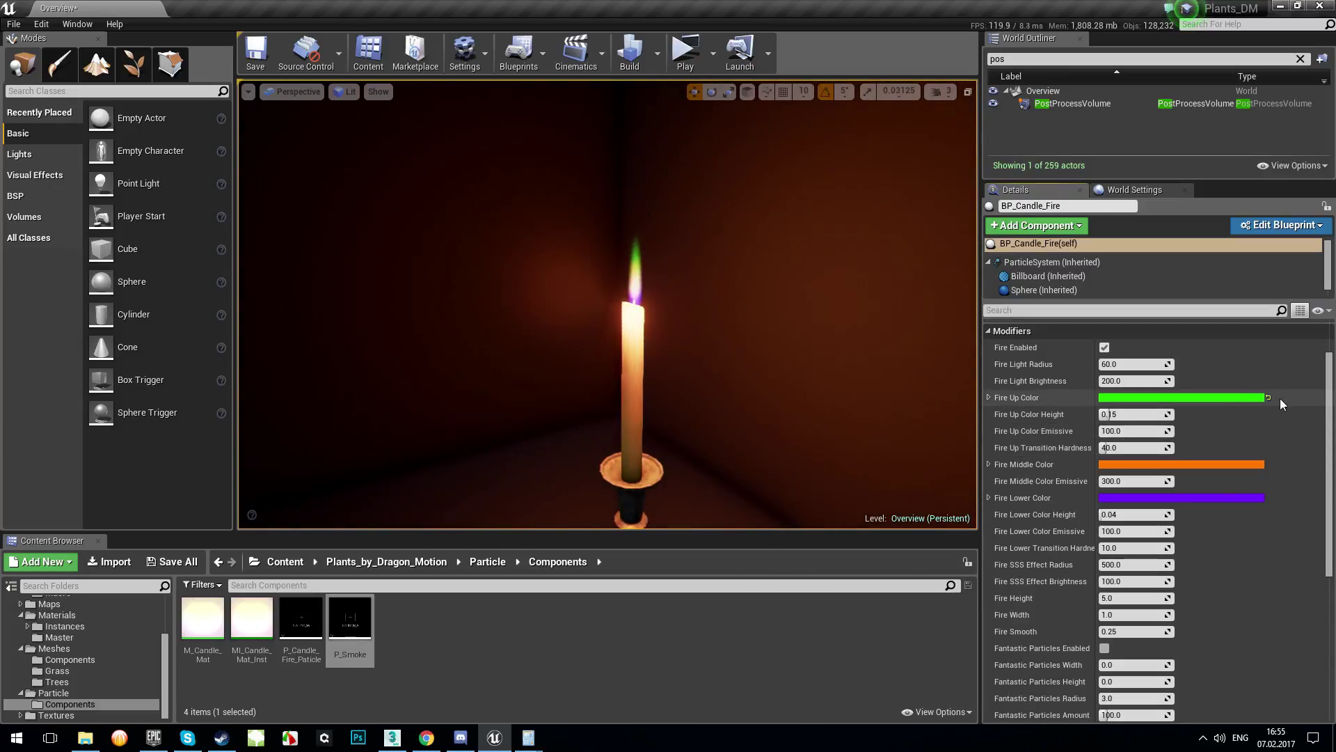
- Reset Fire Up Color to orange, trial a cyan Fire Middle Color, and restore its emissive to 300
click(1268, 396)
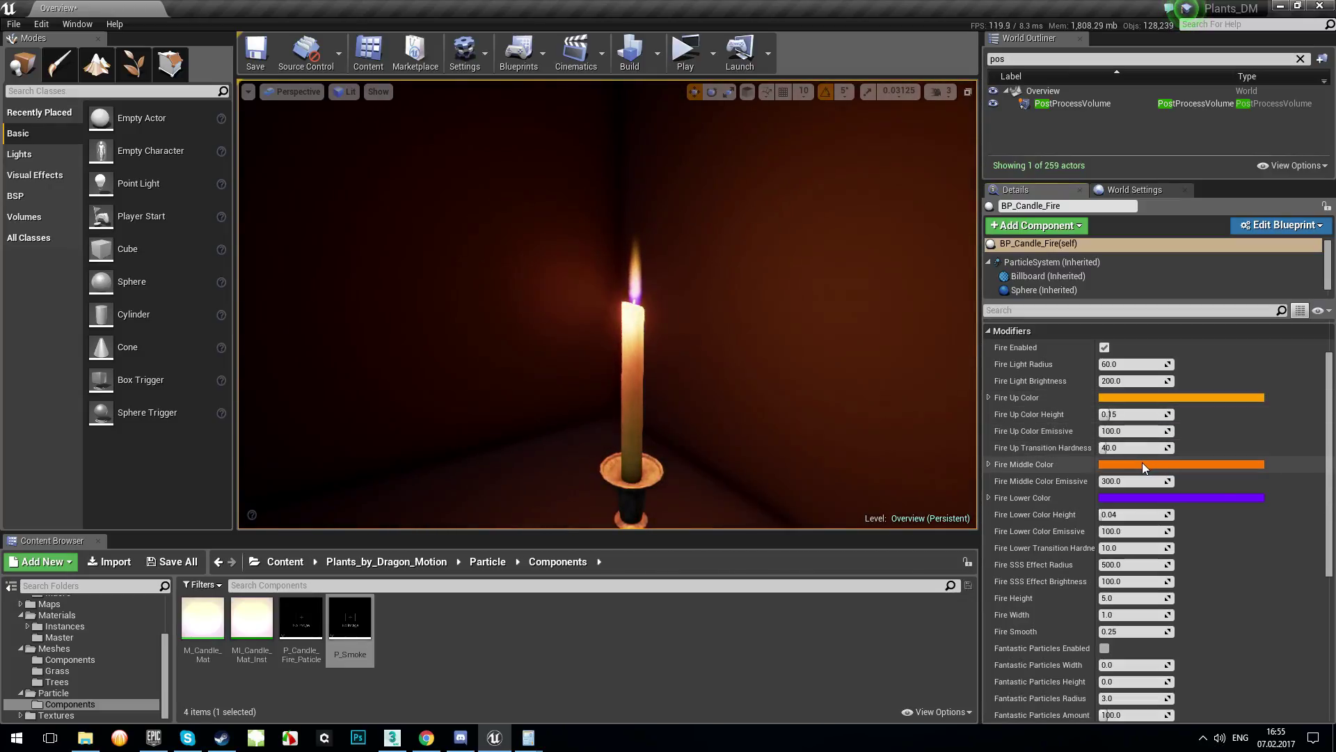
click(1143, 464)
mouse_move(1012, 462)
mouse_down()
mouse_move(964, 553)
mouse_move(1058, 565)
mouse_move(1091, 525)
mouse_up()
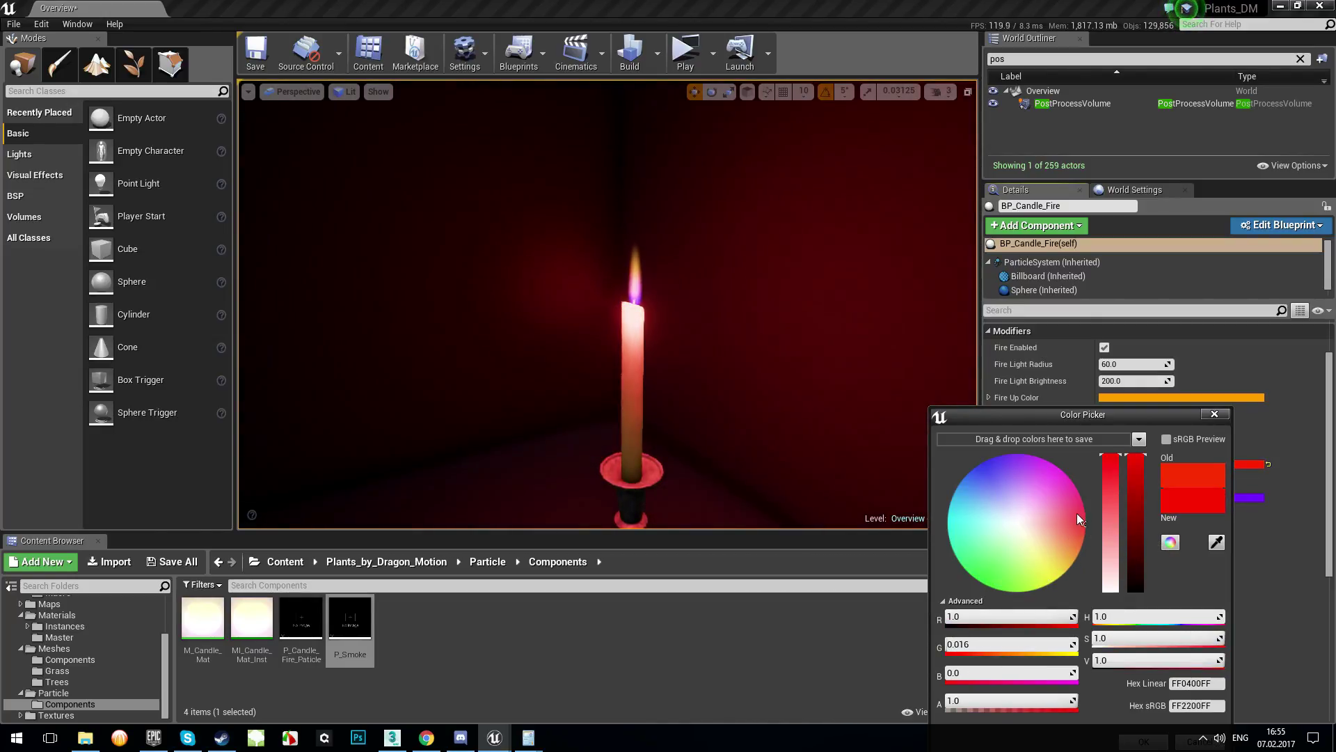
drag(1055, 479, 1067, 461)
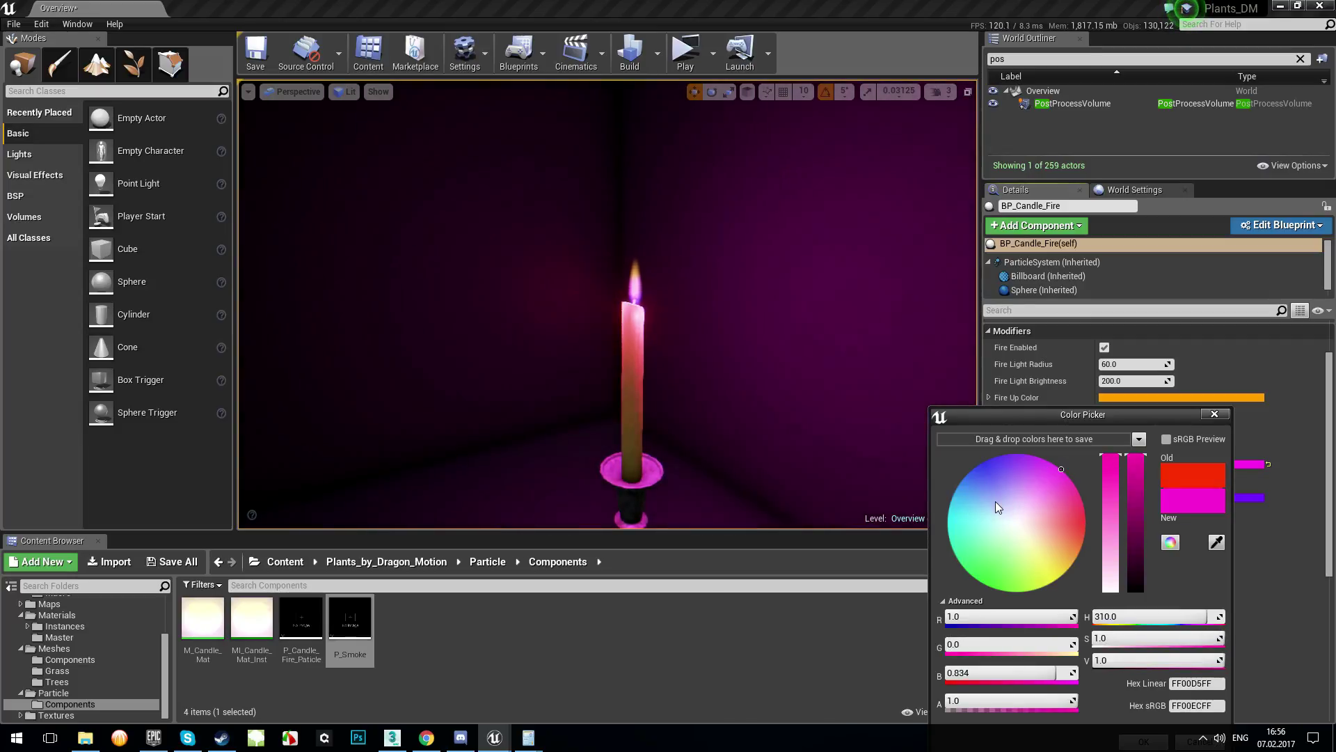
drag(992, 491, 948, 496)
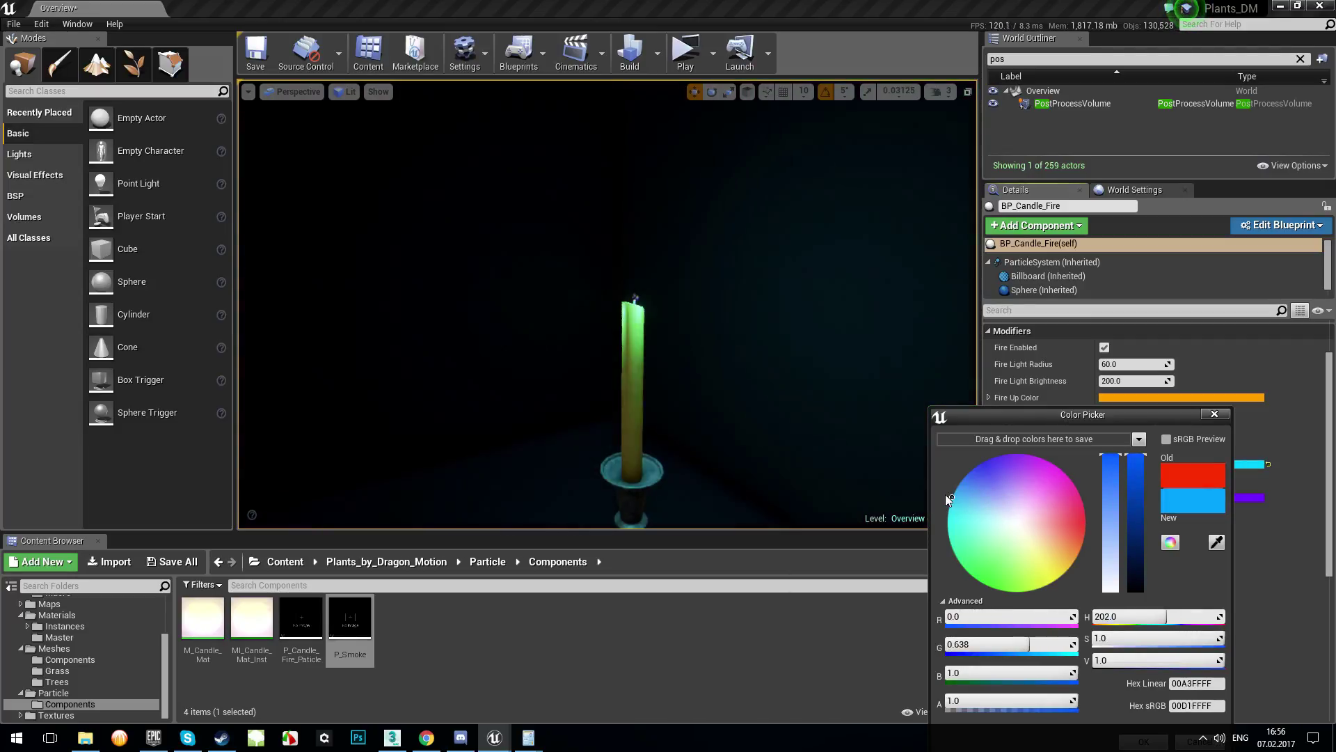
drag(1034, 416, 999, 272)
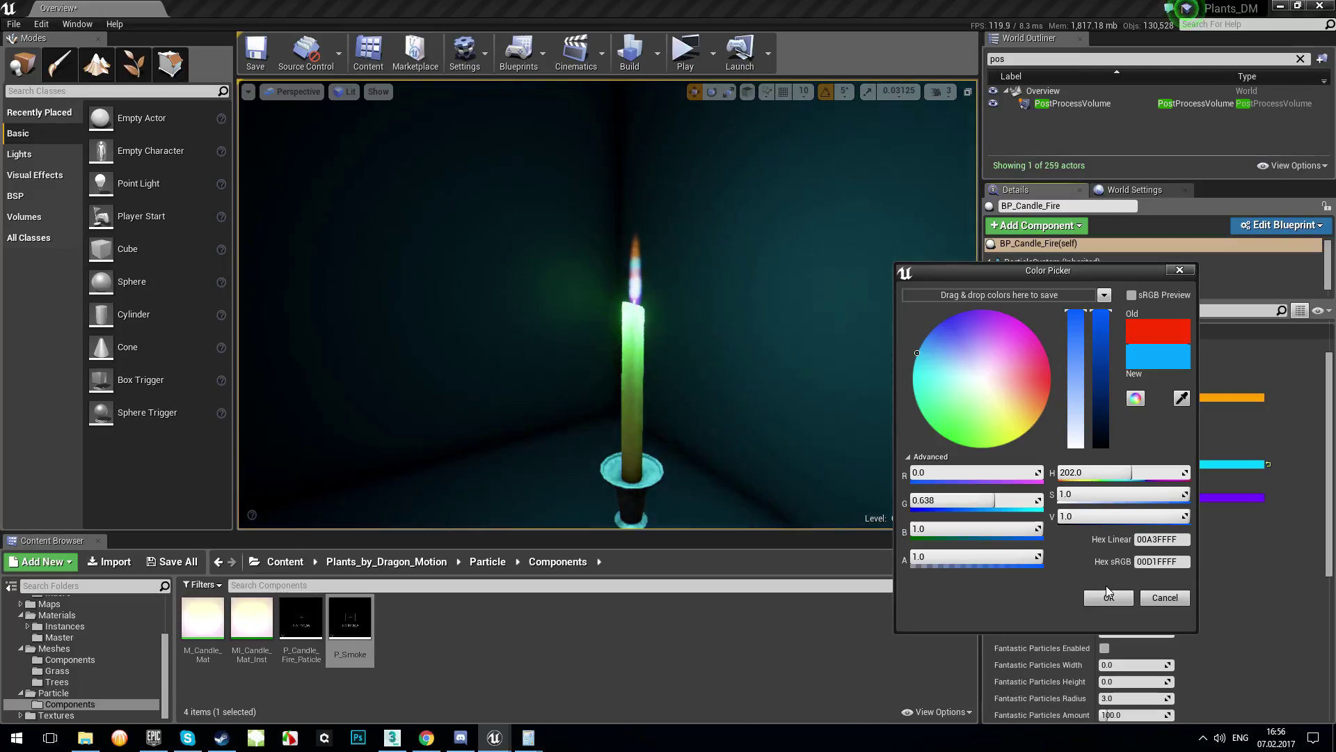
click(1108, 595)
drag(1112, 481, 1135, 490)
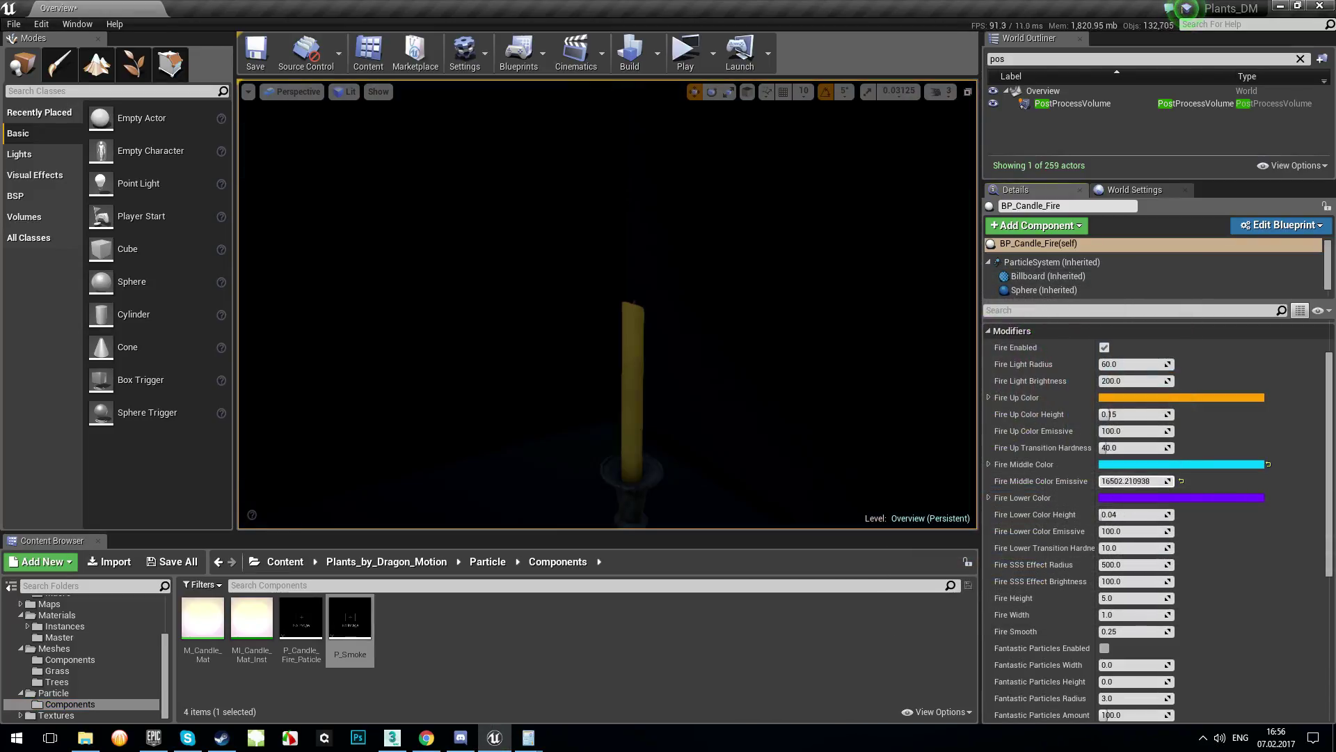
click(1183, 483)
click(1268, 464)
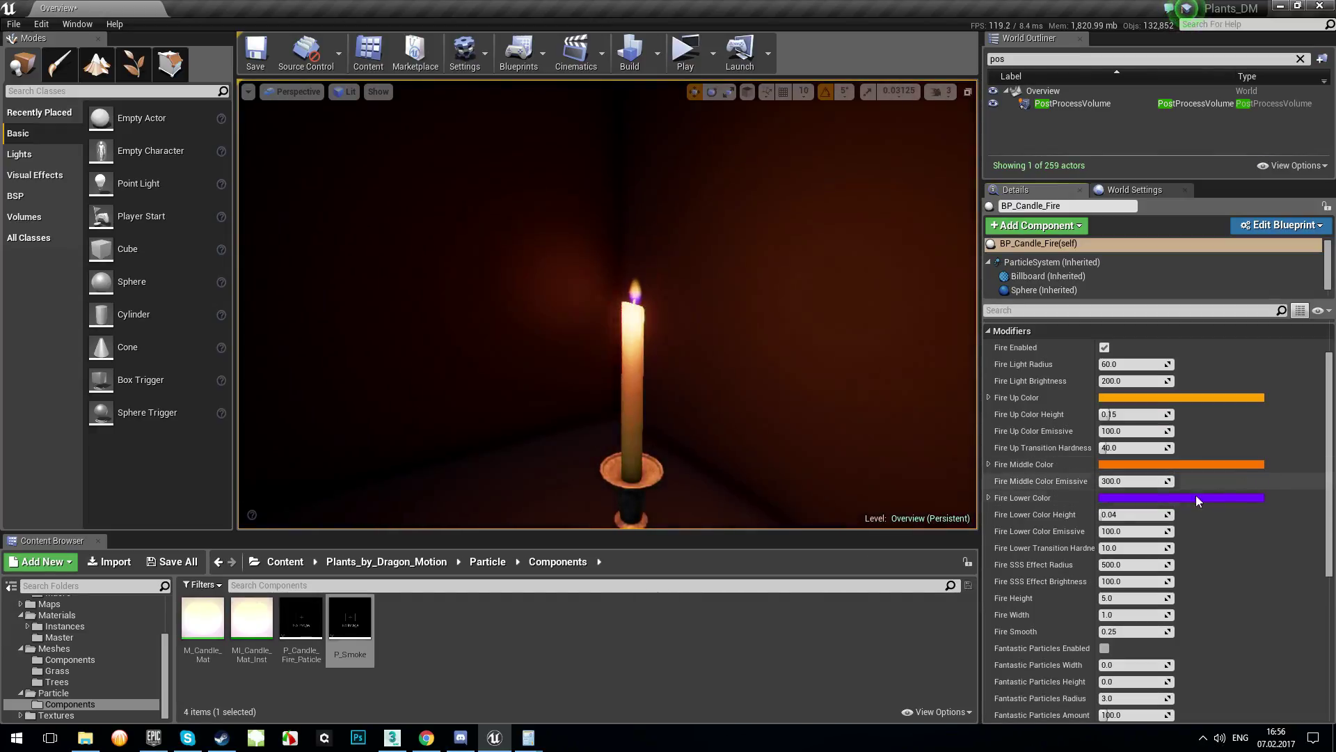
click(1175, 498)
mouse_move(1016, 481)
mouse_down()
mouse_move(1014, 584)
mouse_move(1085, 572)
mouse_move(1118, 519)
mouse_up()
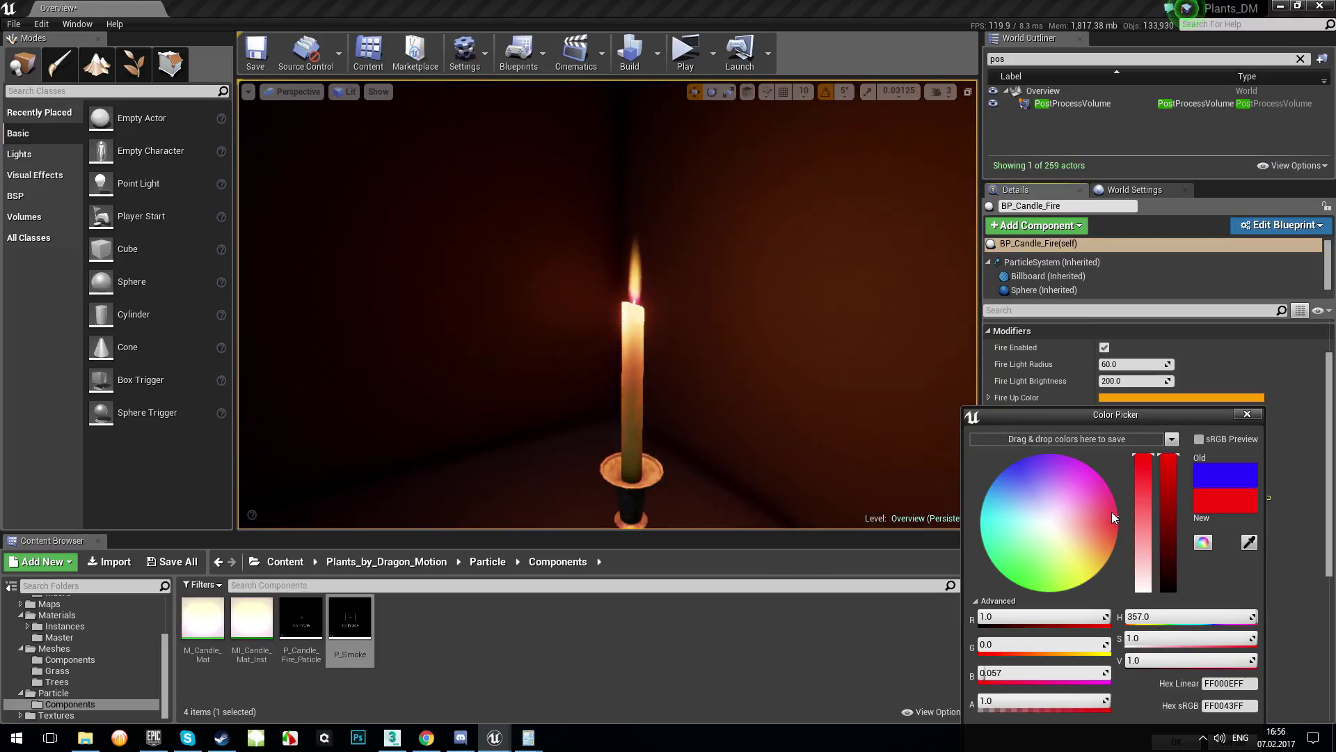
mouse_move(1112, 511)
mouse_down()
mouse_move(1098, 543)
mouse_move(1017, 586)
mouse_up()
drag(1113, 417, 1072, 226)
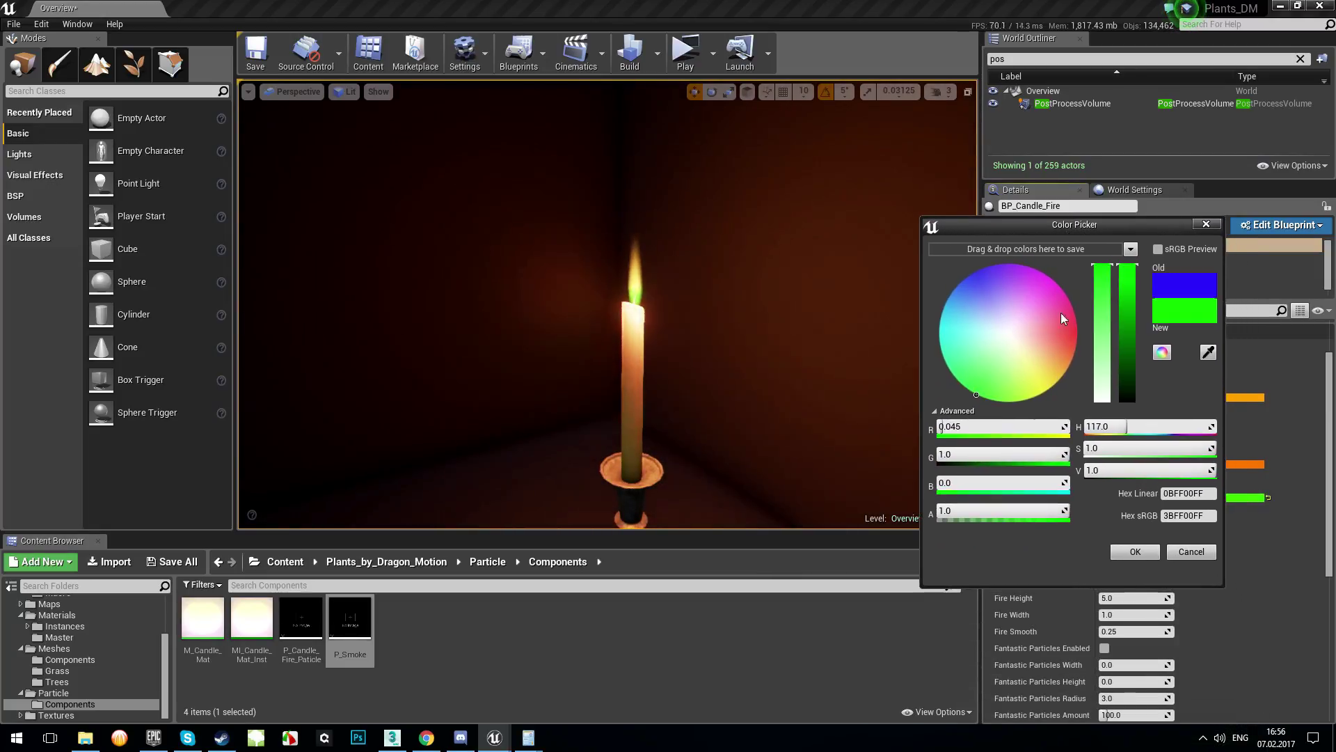
click(1128, 552)
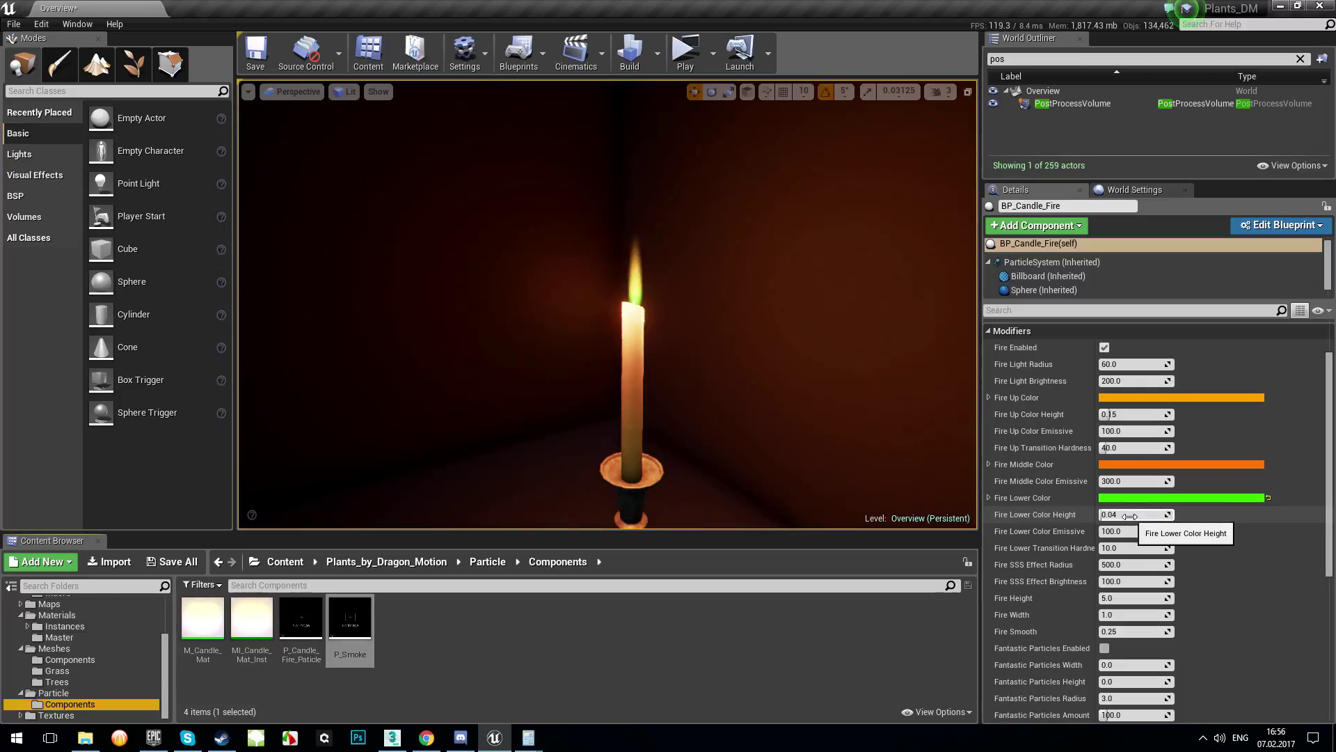
drag(1129, 516, 1130, 516)
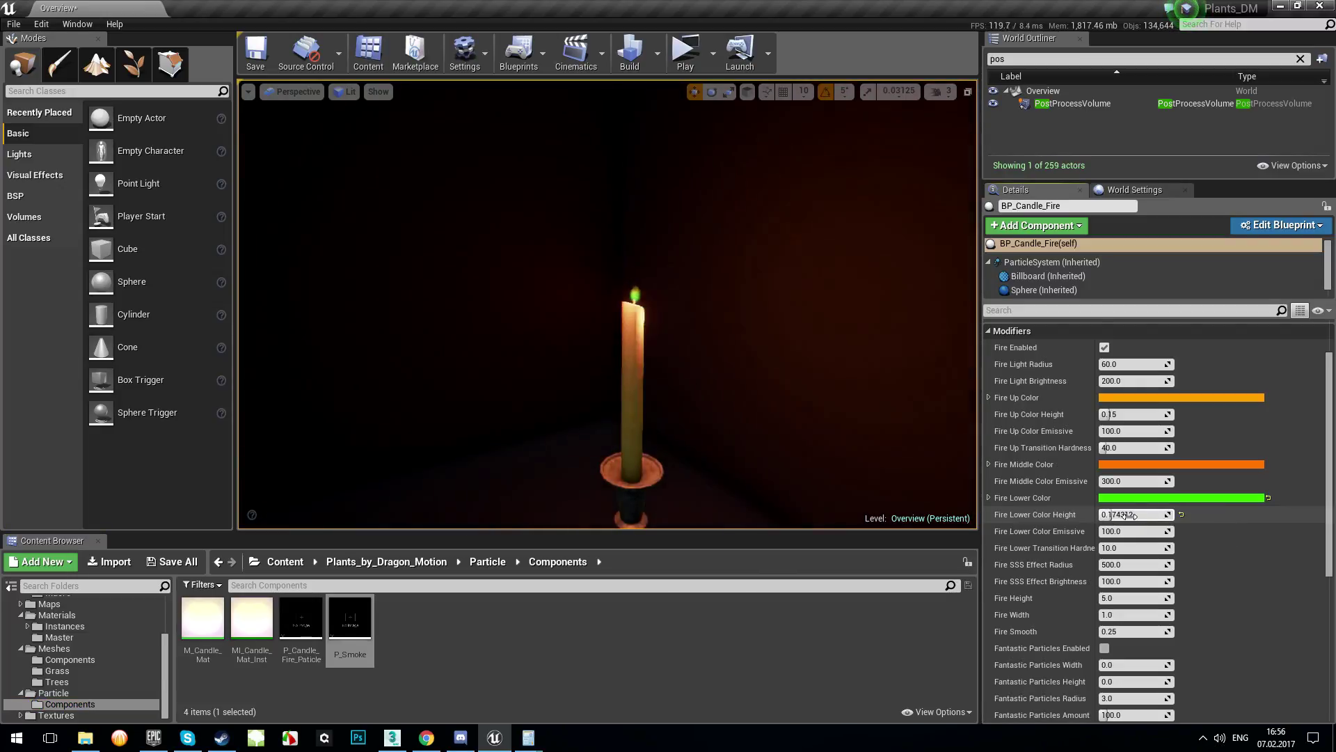
drag(1129, 516, 1116, 516)
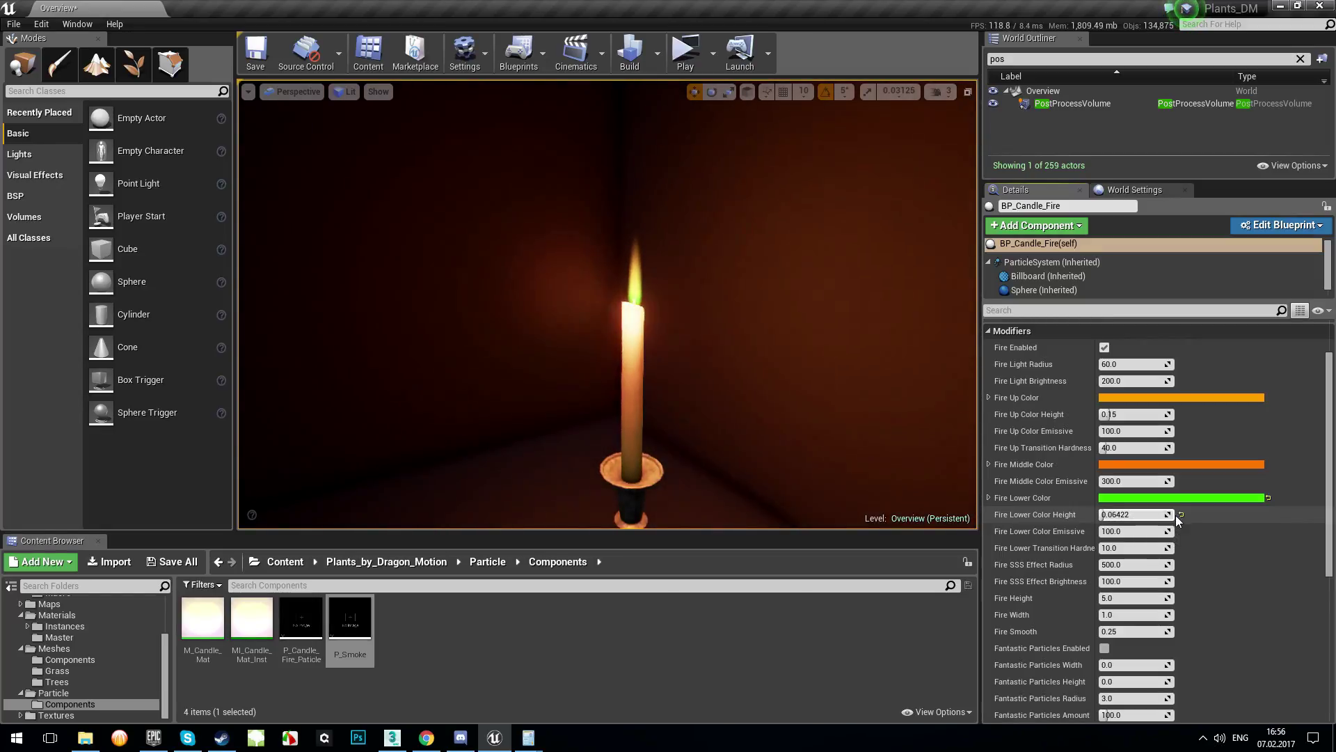
click(1181, 514)
click(1269, 498)
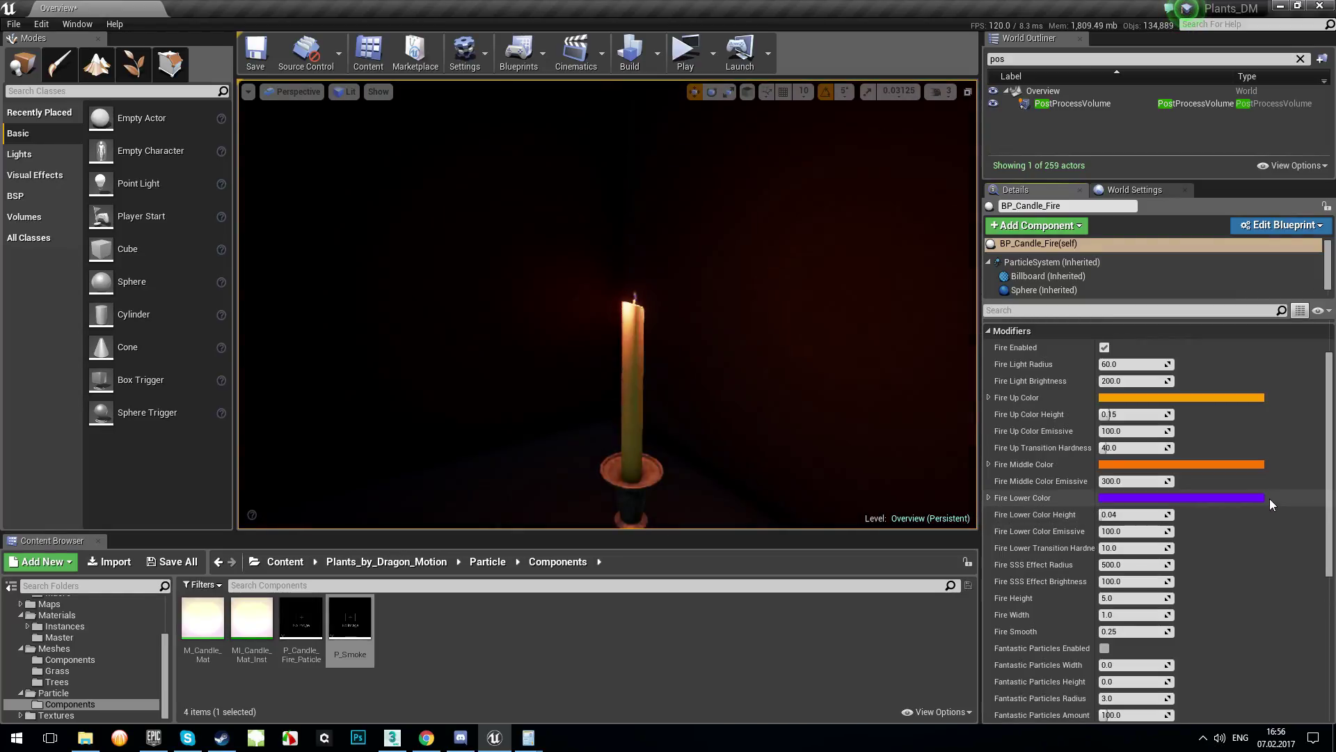
- Set the Fire SSS Effect Radius to 500
scroll(1184, 553, down, 2)
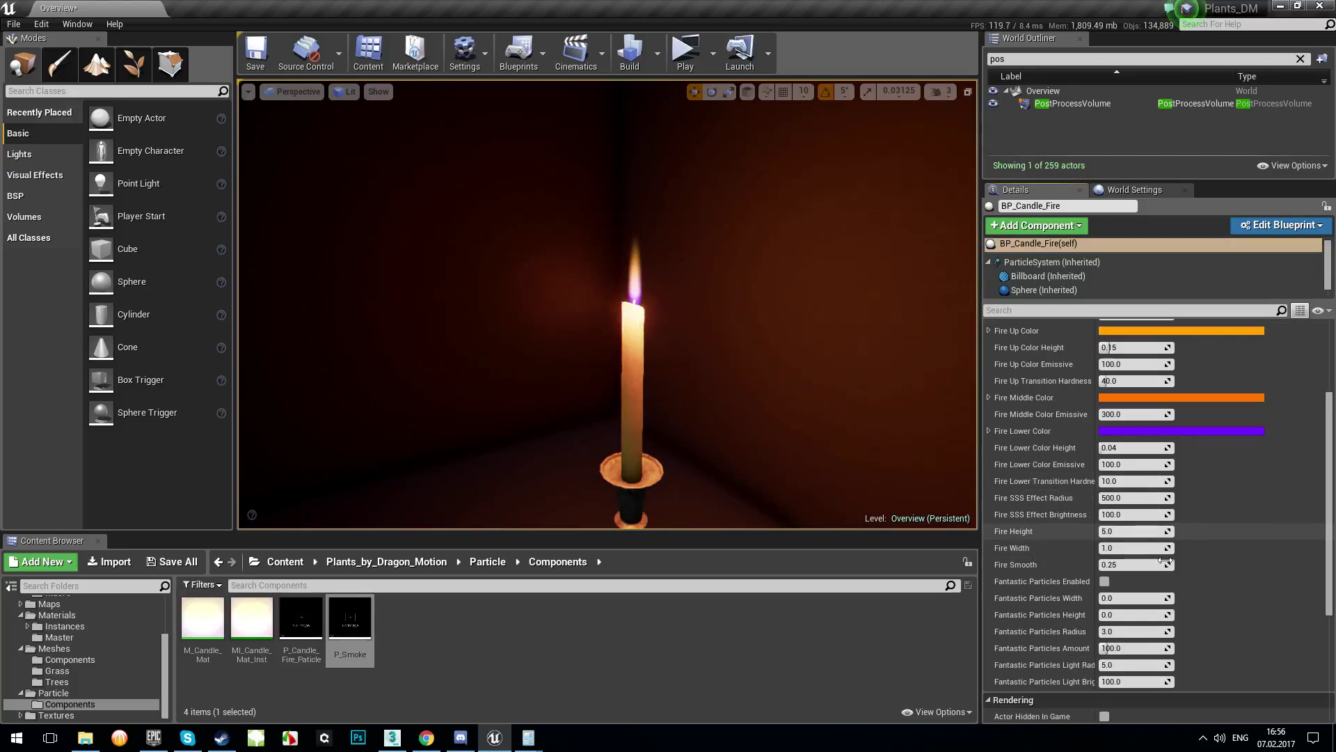
scroll(1164, 561, down, 1)
drag(1121, 479, 1107, 476)
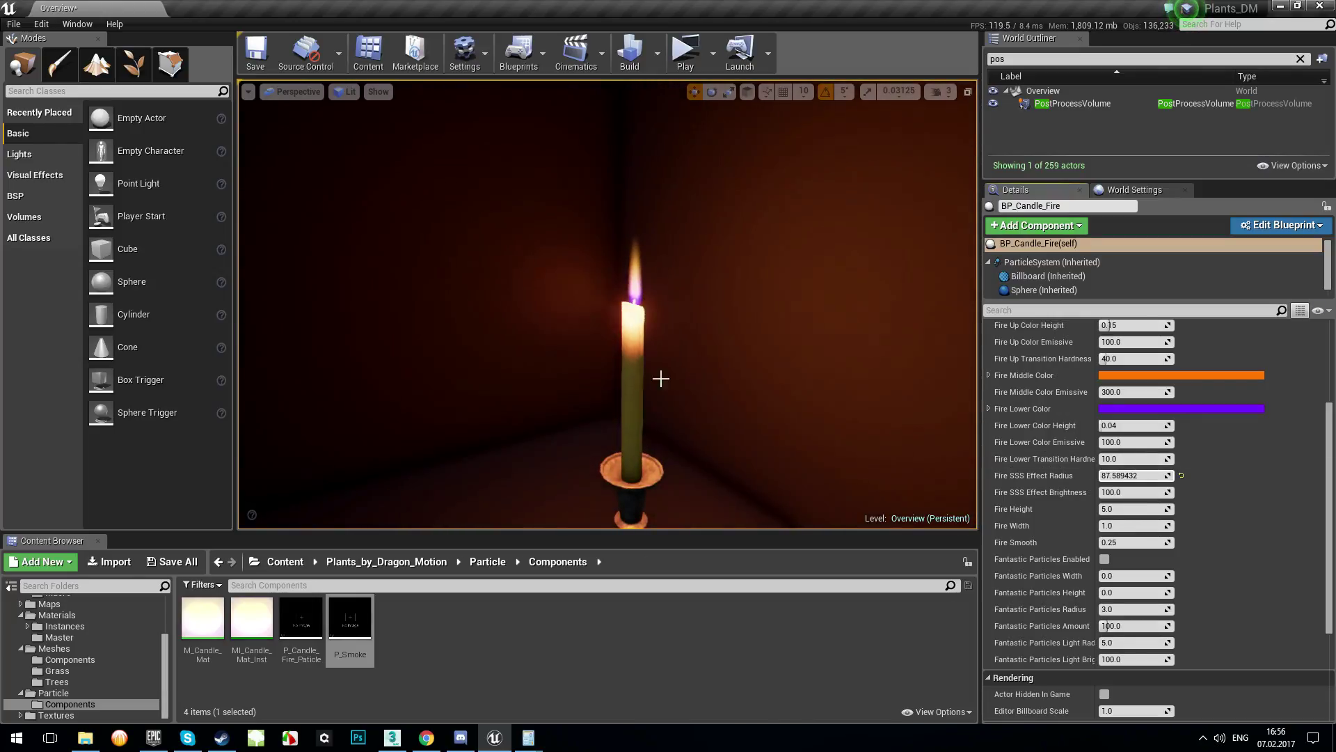
drag(1117, 475, 1192, 479)
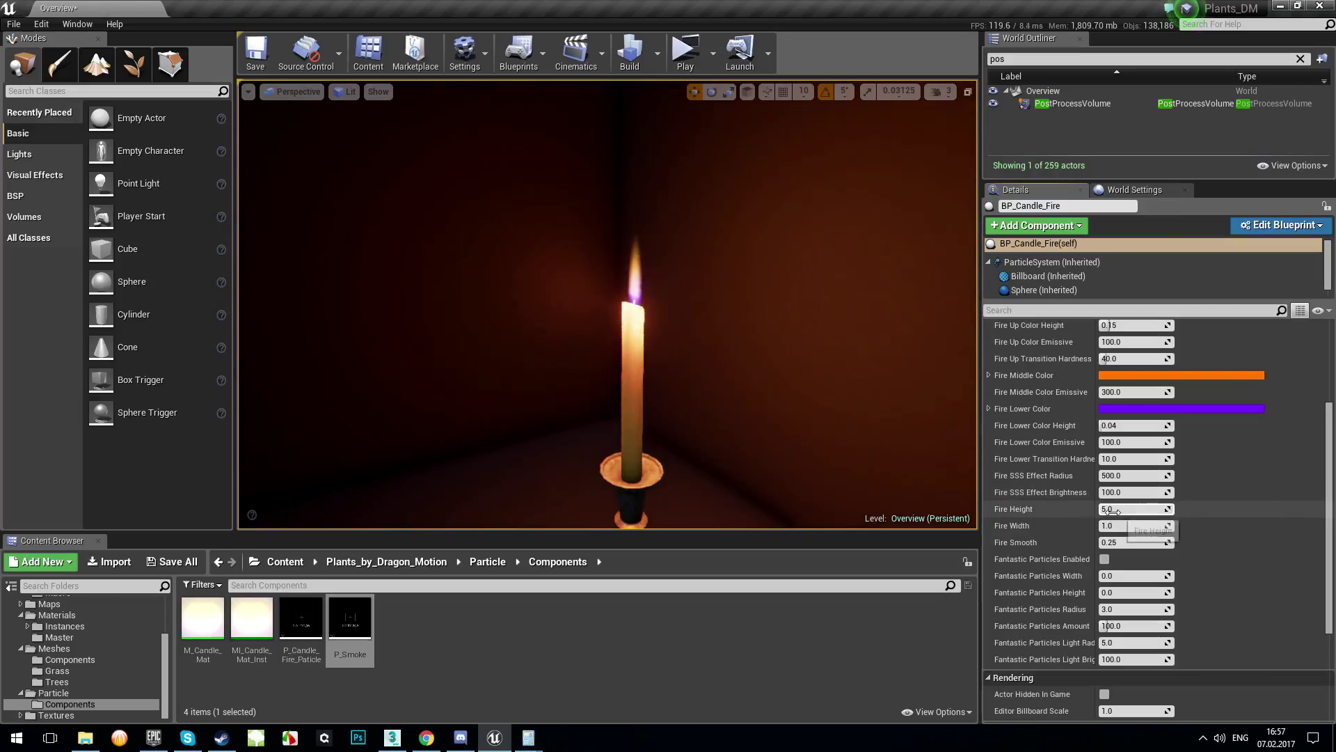
- Test dimmer and brighter Fire SSS Effect Brightness, then restore it to 100
drag(1139, 492, 1130, 492)
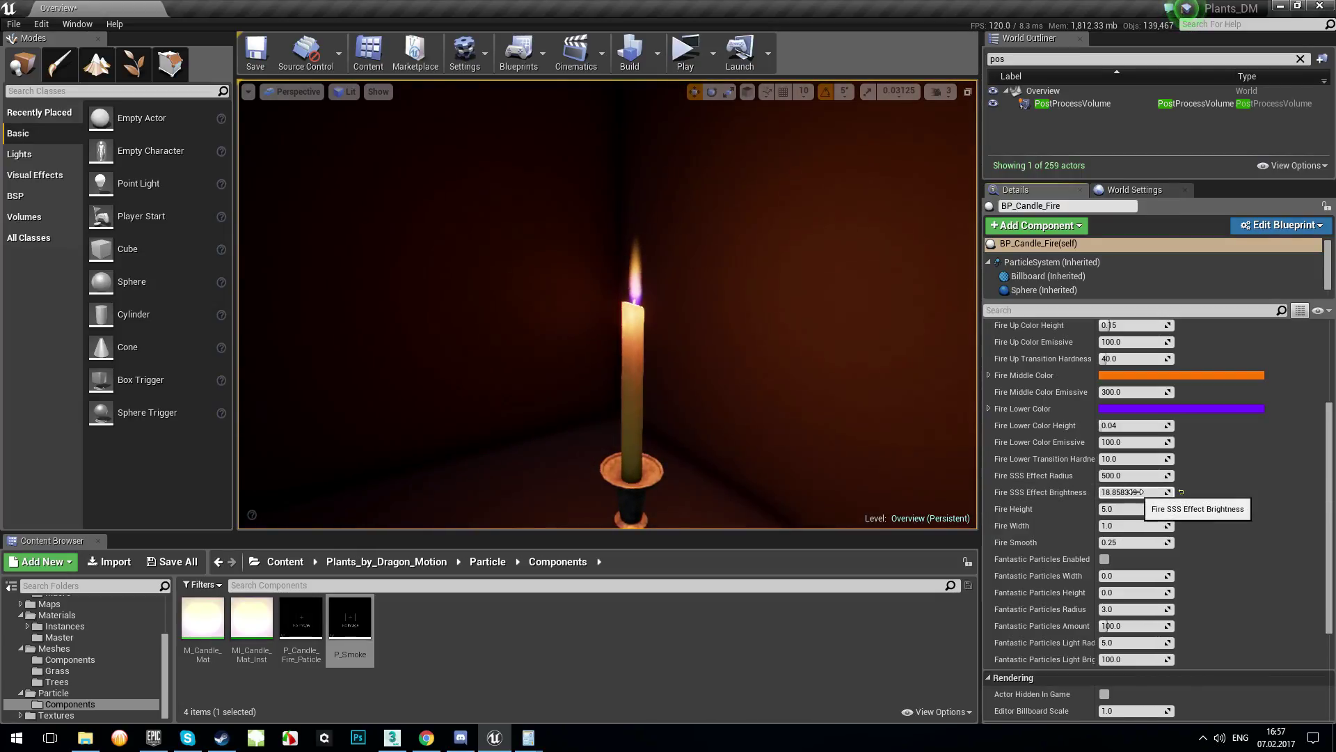
drag(1134, 492, 1129, 492)
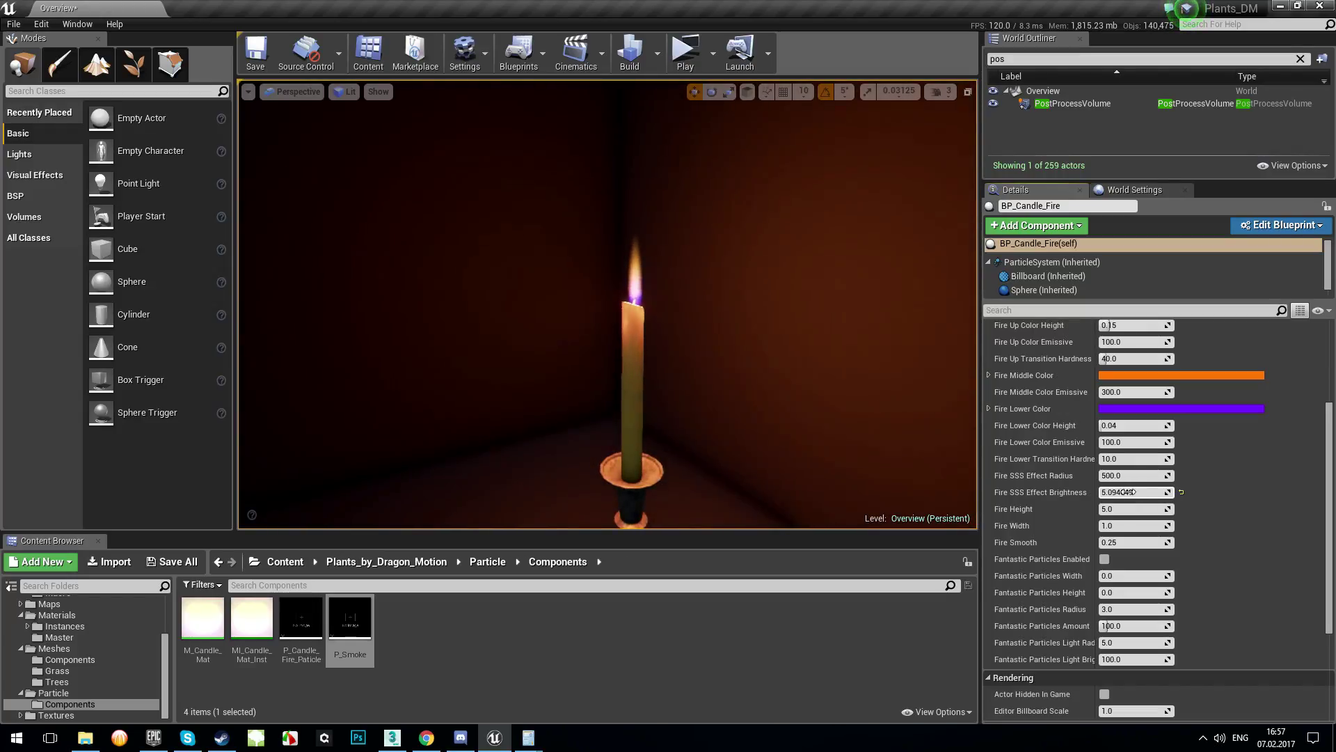
drag(1129, 492, 1169, 492)
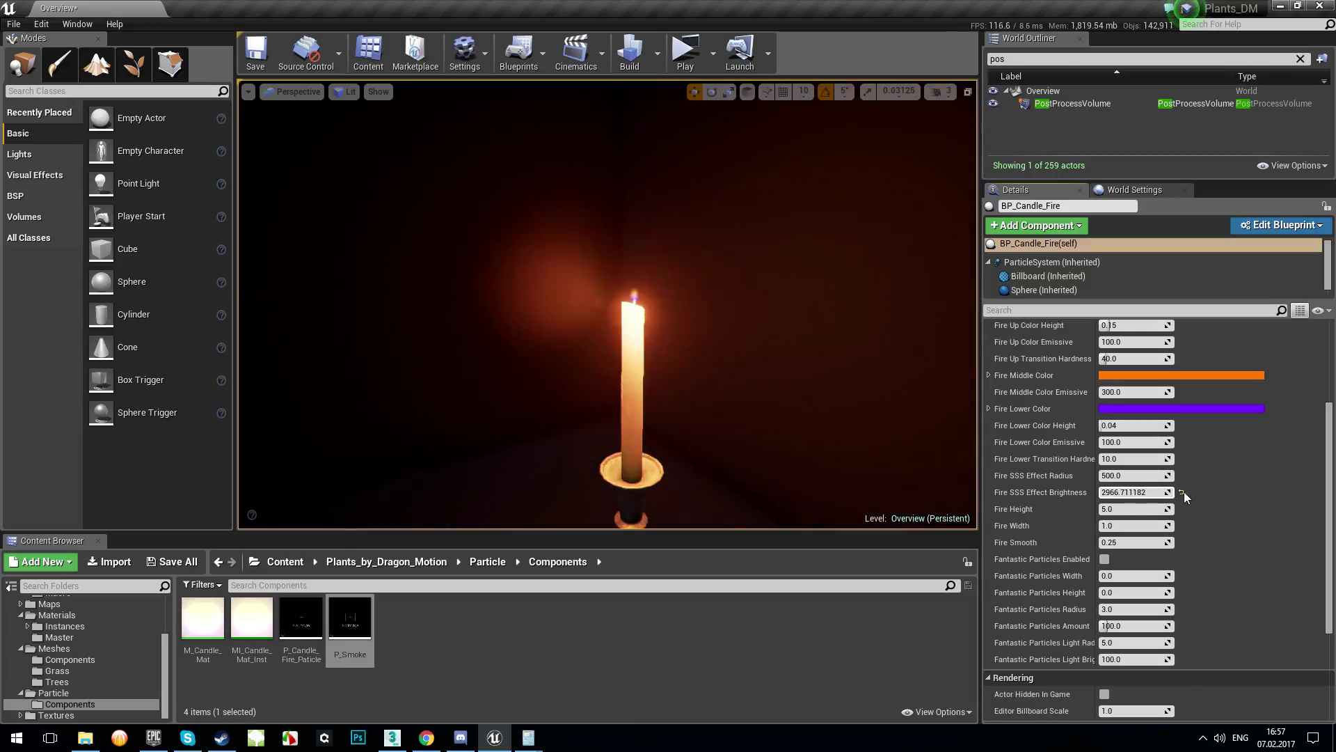
click(1182, 492)
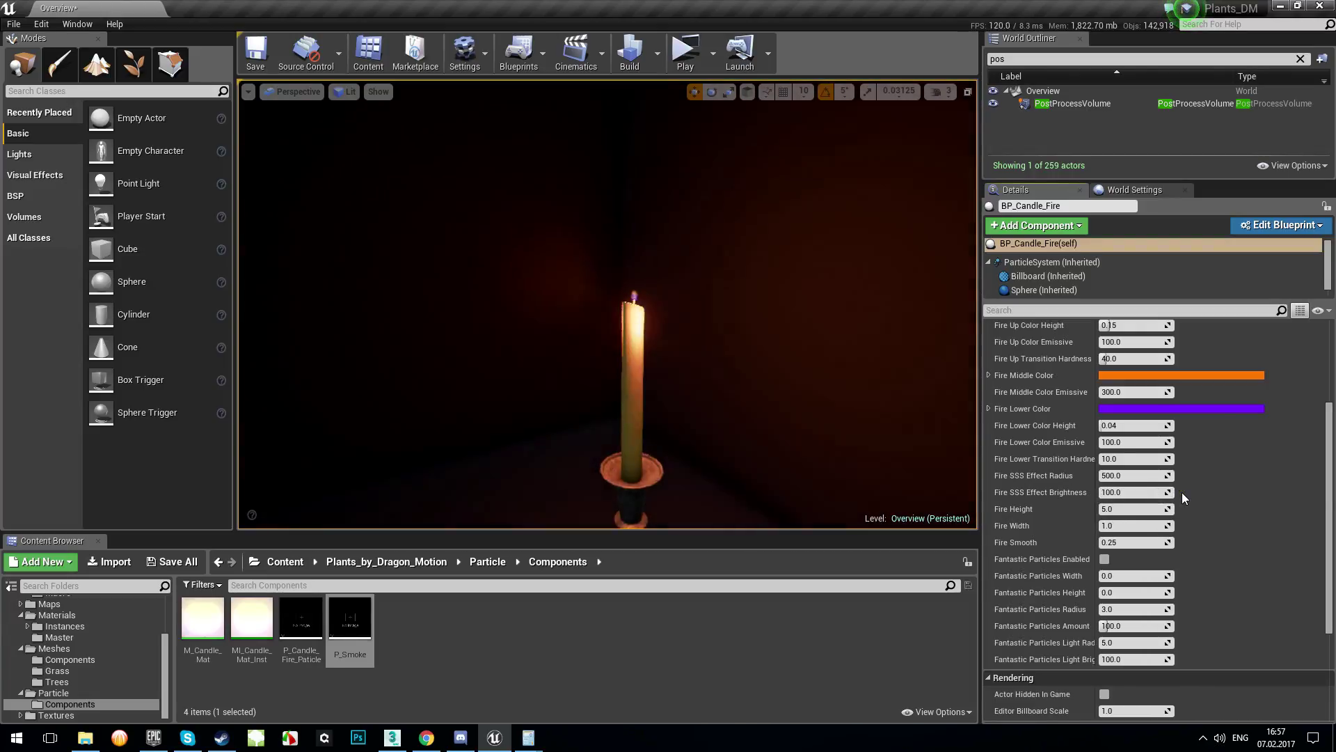
scroll(1164, 526, down, 1)
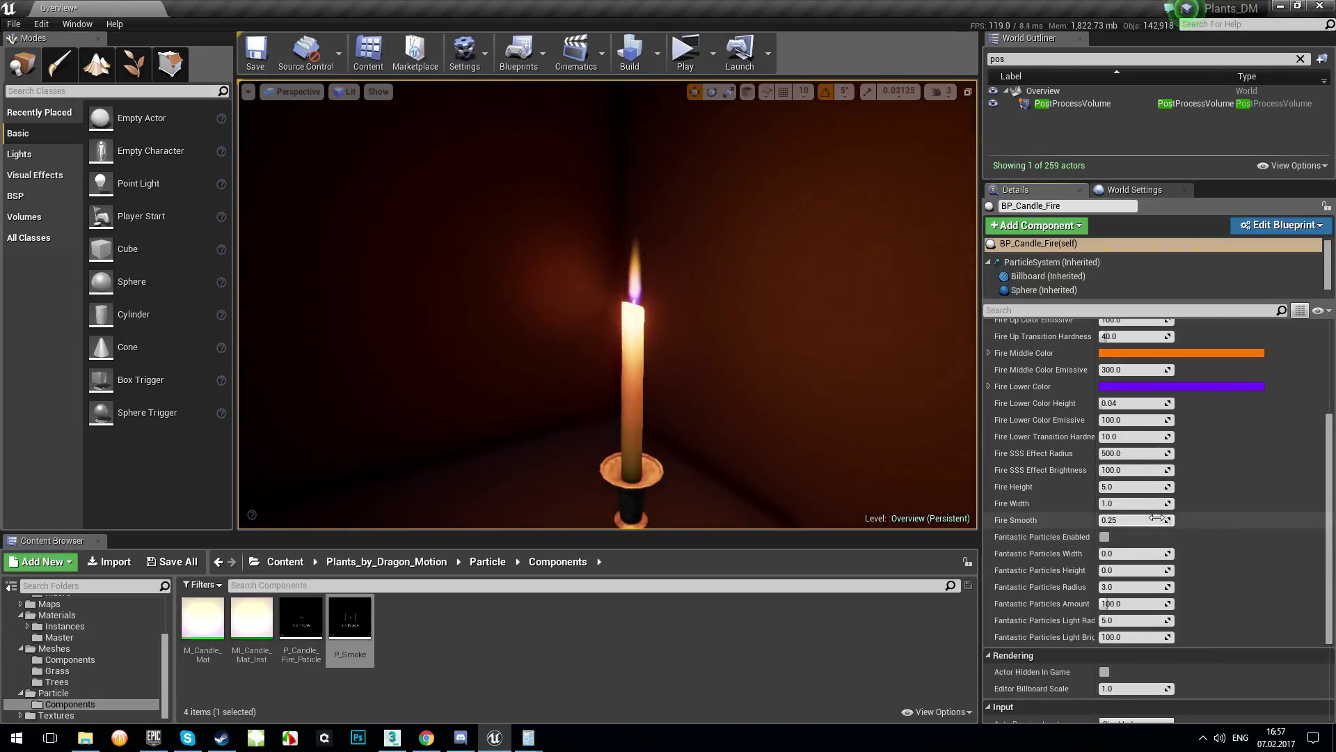
drag(1106, 487, 1122, 487)
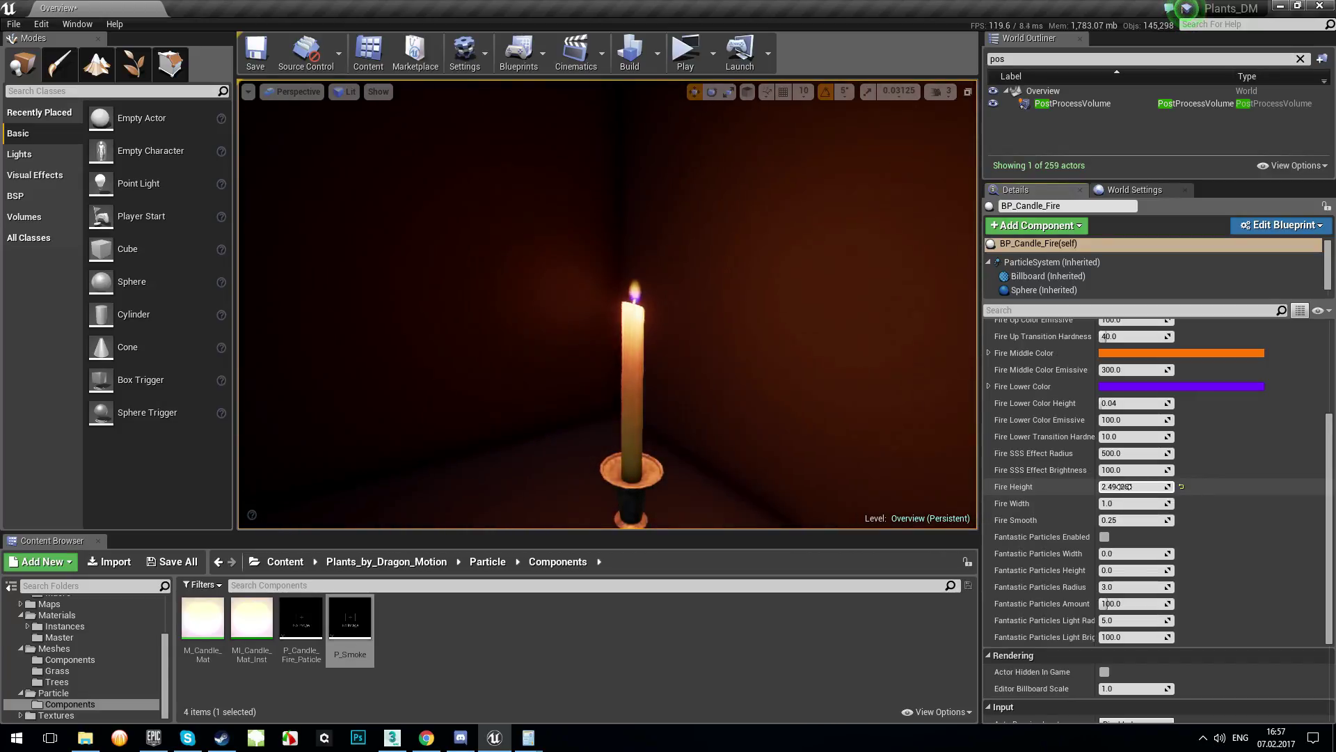
click(1181, 488)
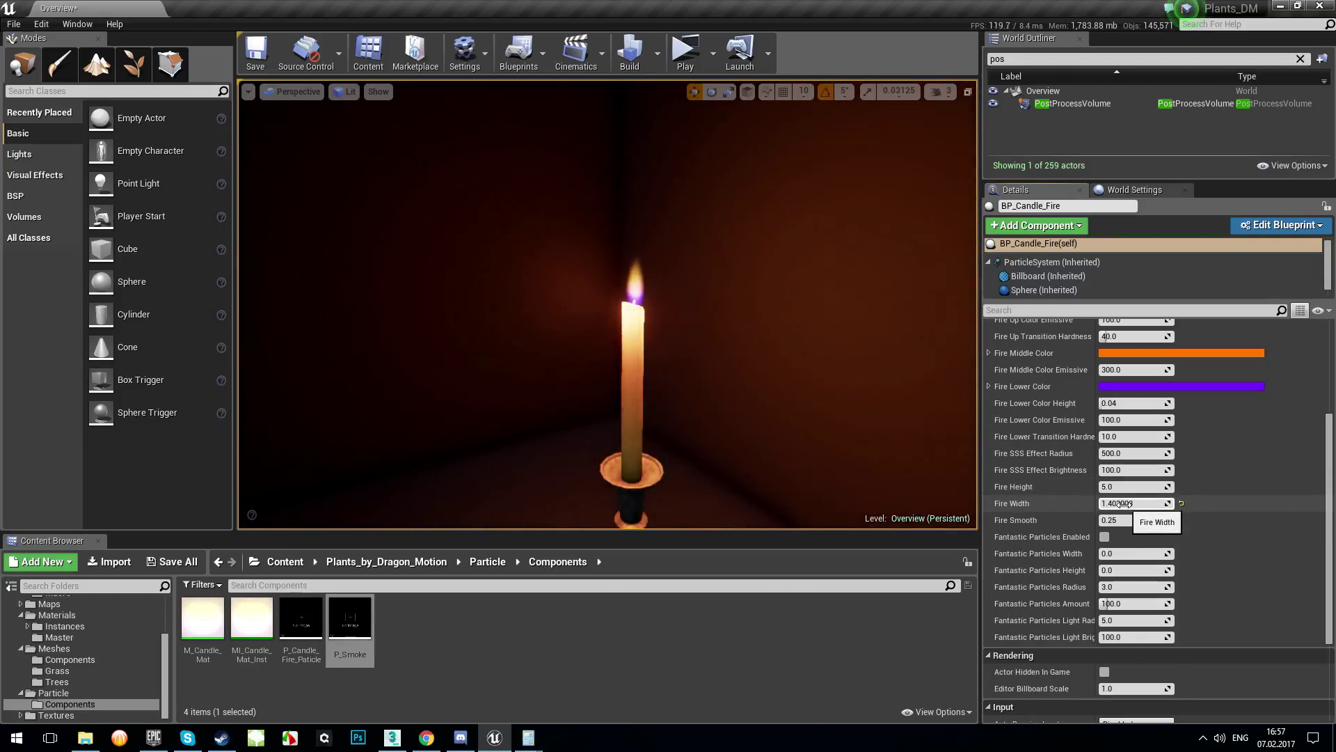
drag(1117, 503, 1149, 505)
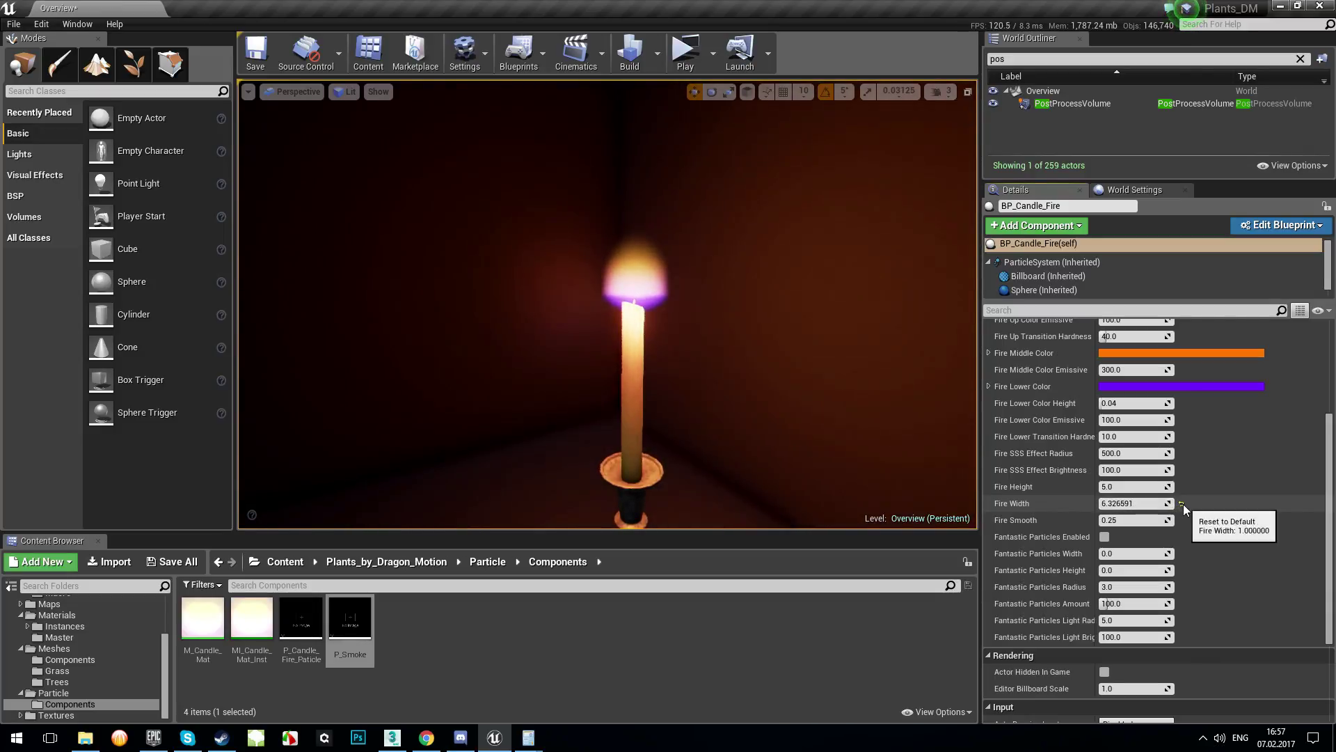
click(1182, 503)
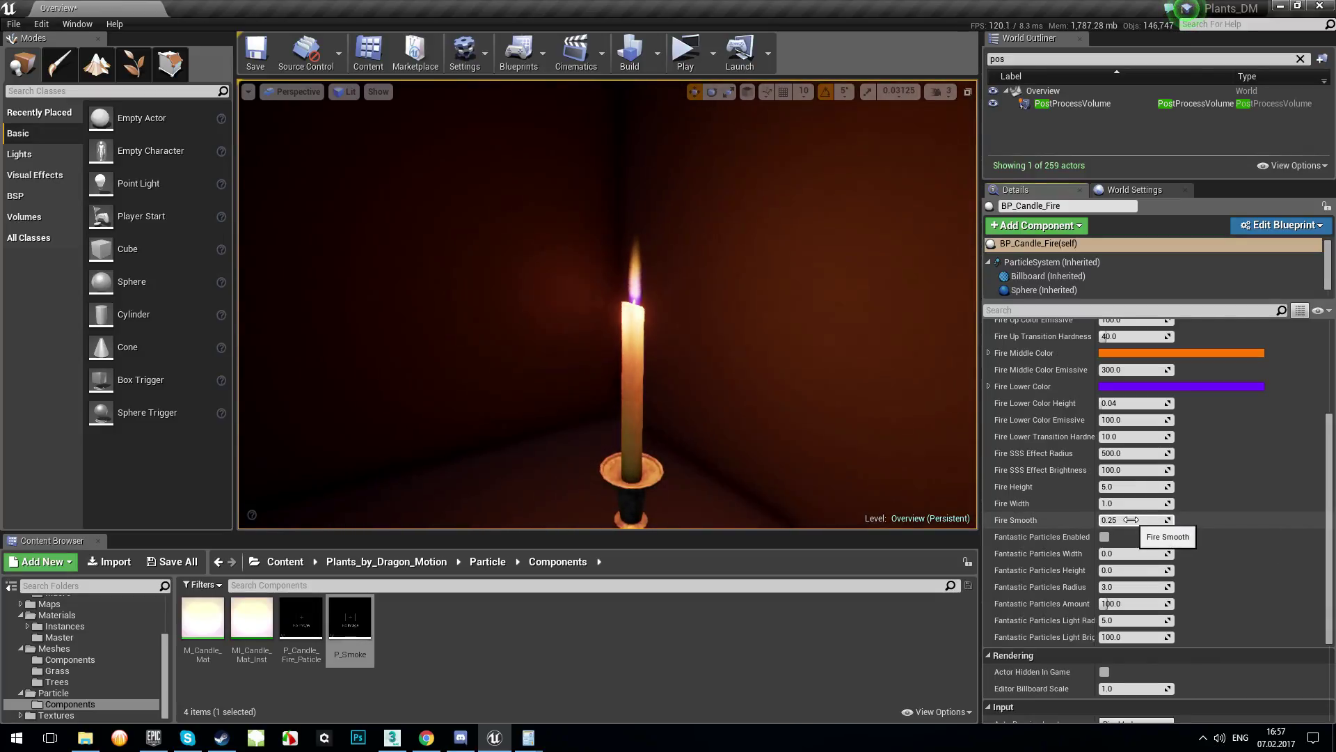
drag(1130, 520, 1154, 523)
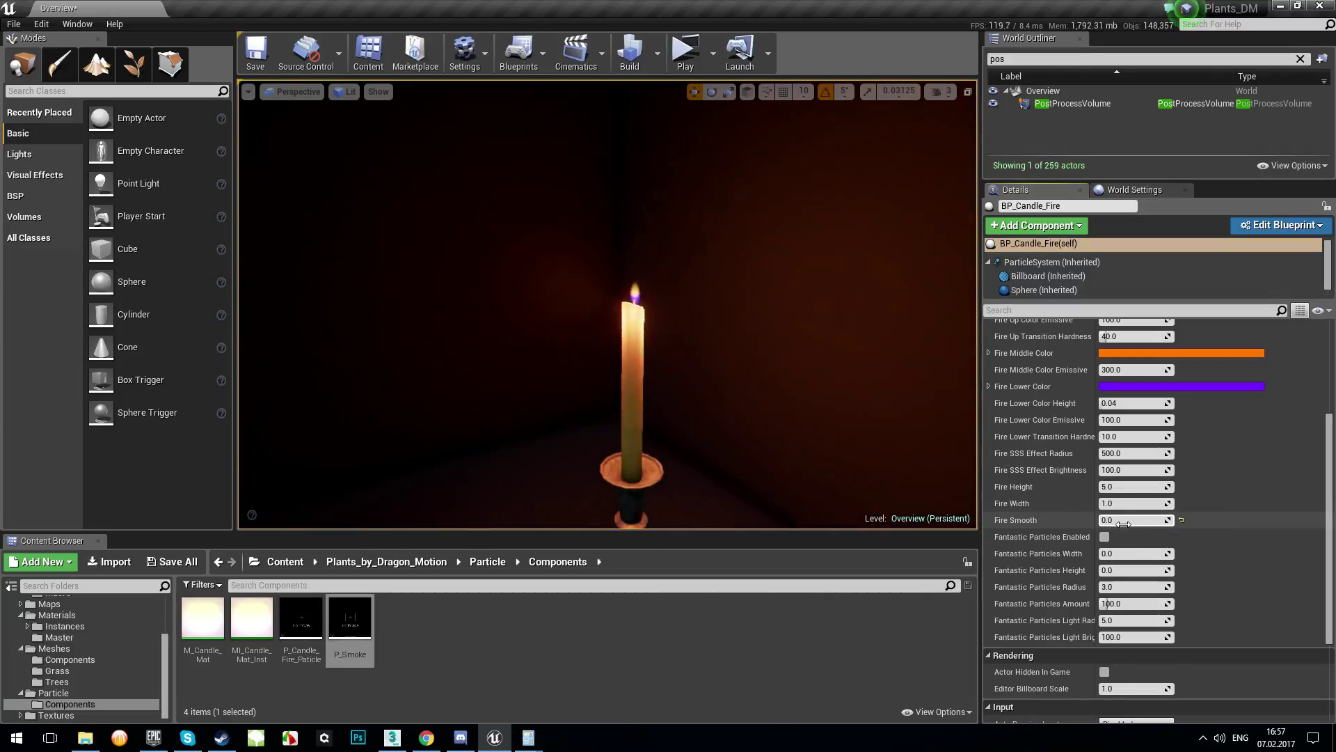
click(1181, 519)
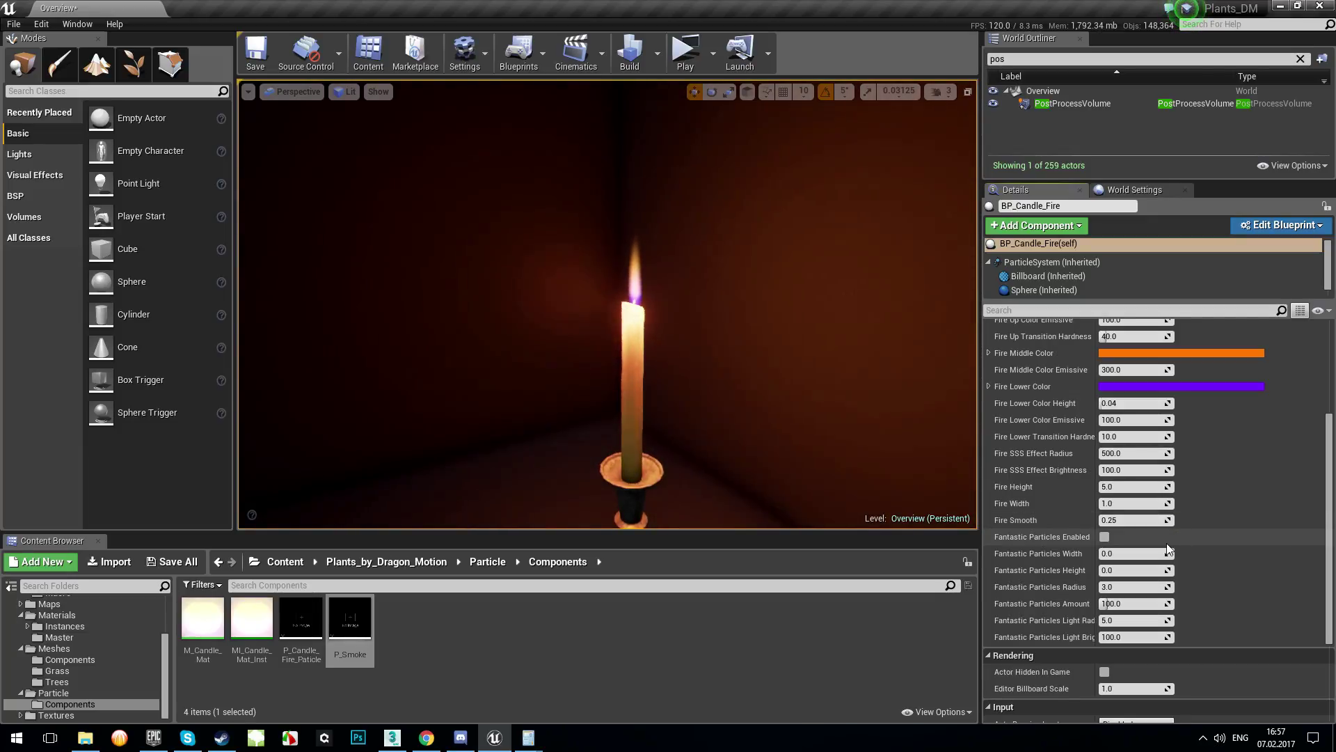
scroll(1148, 501, down, 3)
- Enable Fantastic Particles, test their Width and Height, and reset both to 0
click(1105, 470)
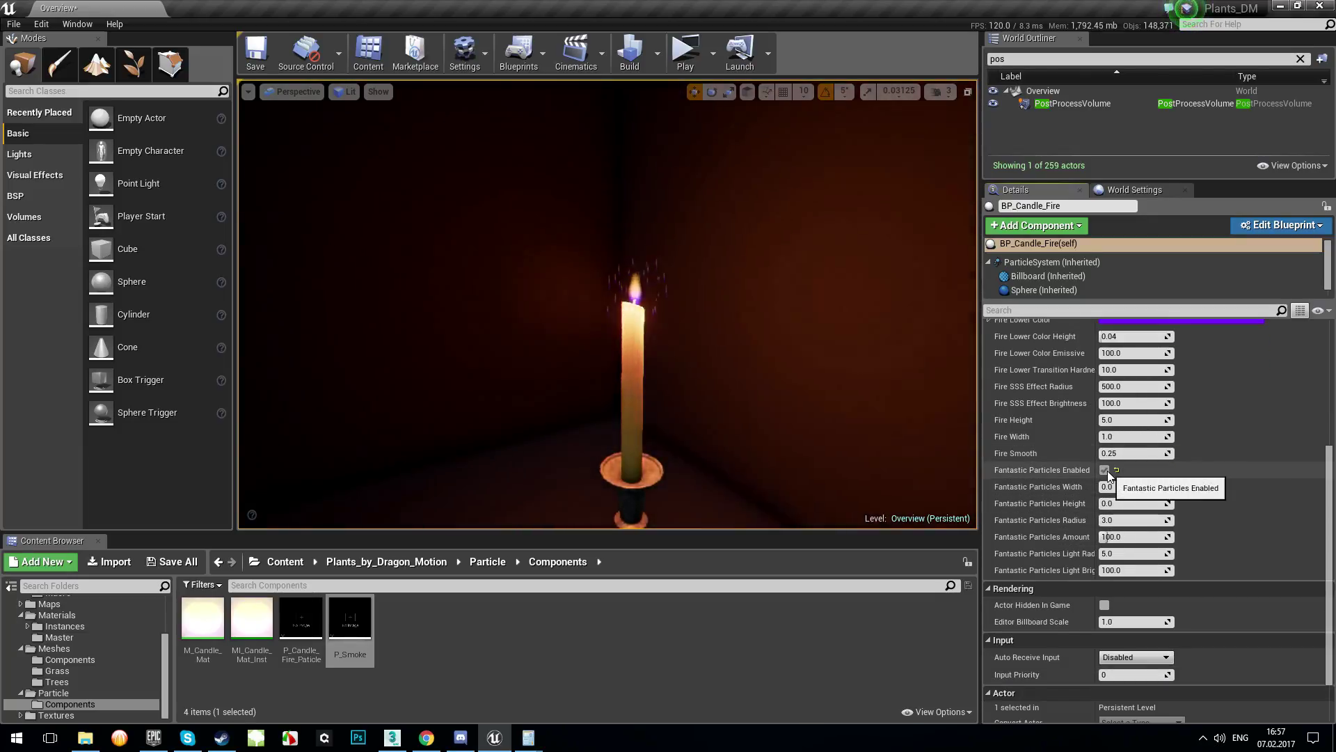
scroll(1107, 487, down, 1)
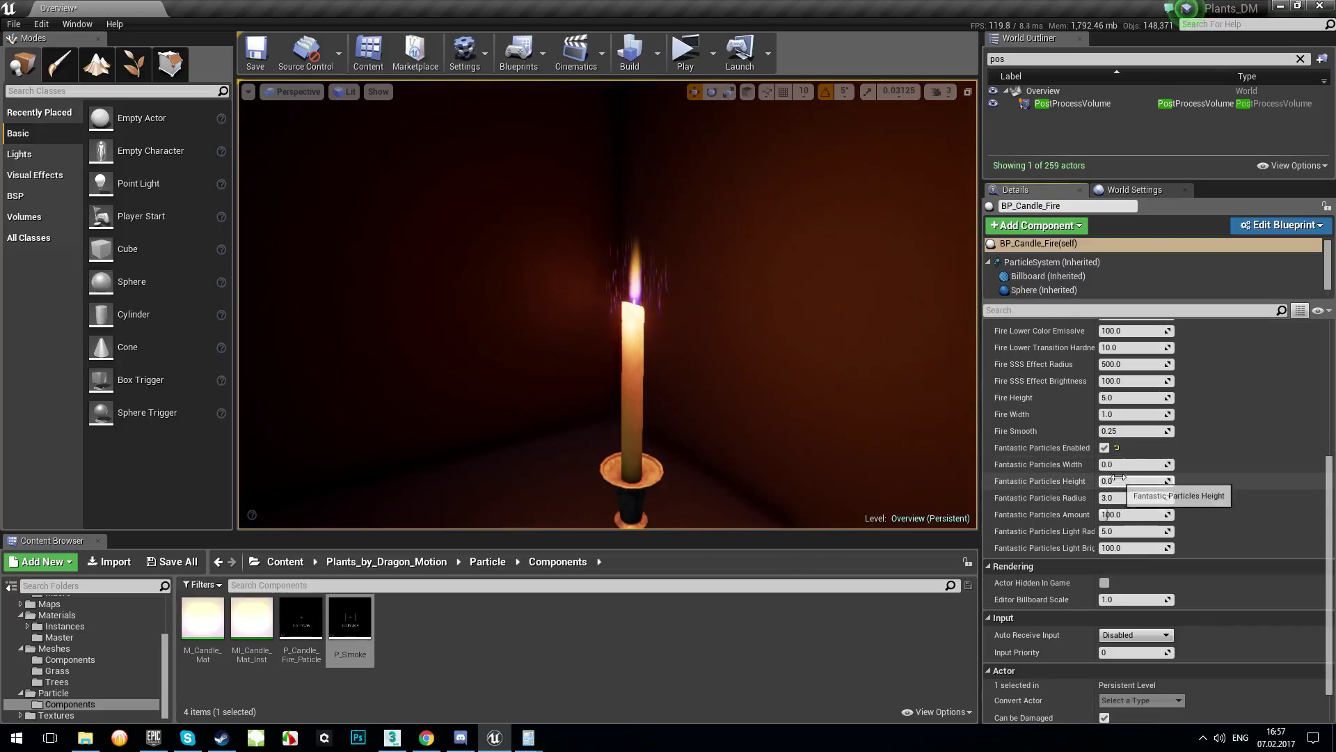
drag(1108, 464, 1127, 465)
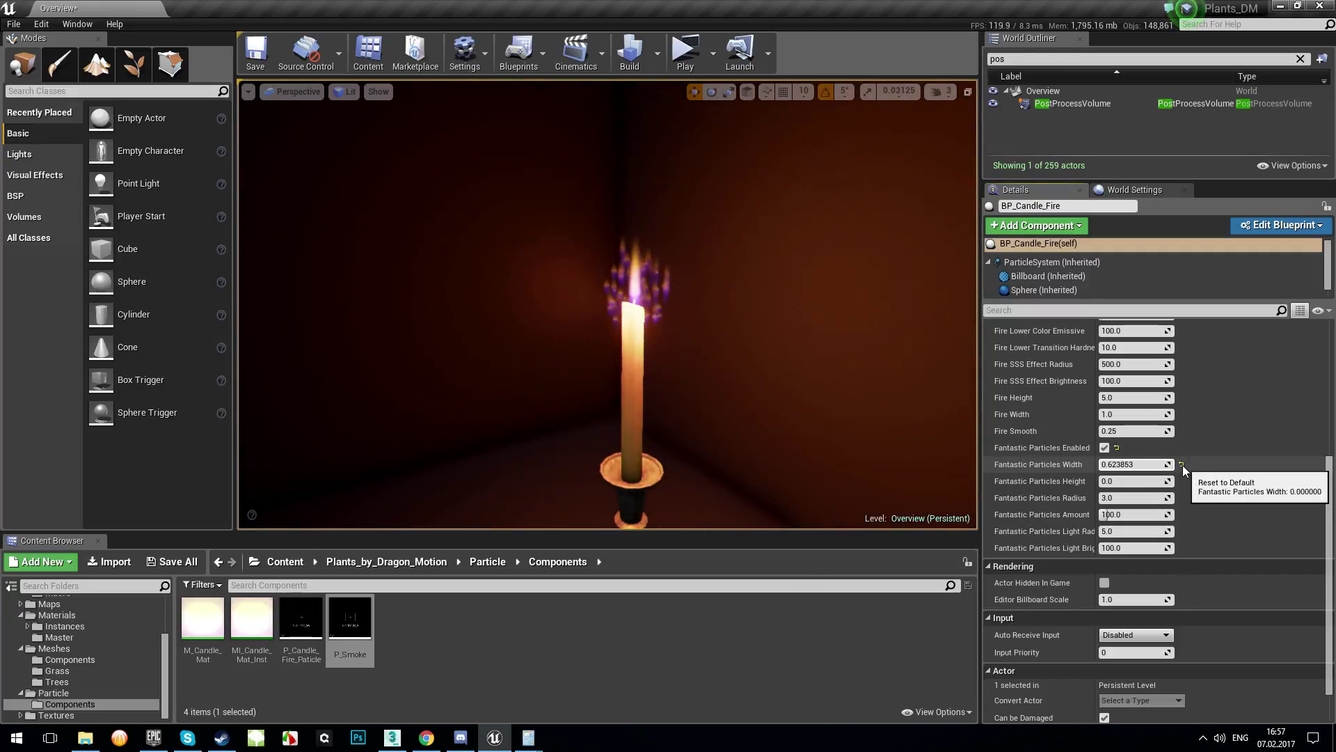
click(1183, 465)
drag(1117, 486, 1197, 480)
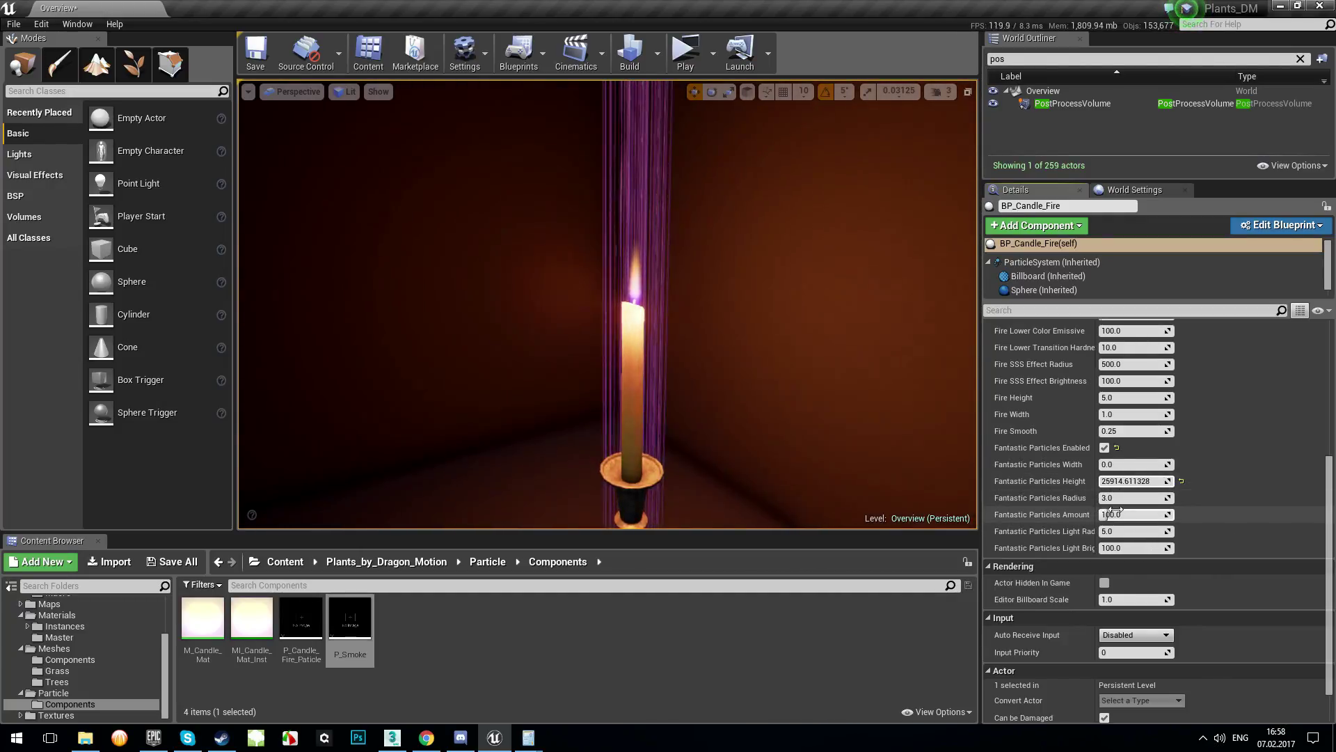
click(1181, 481)
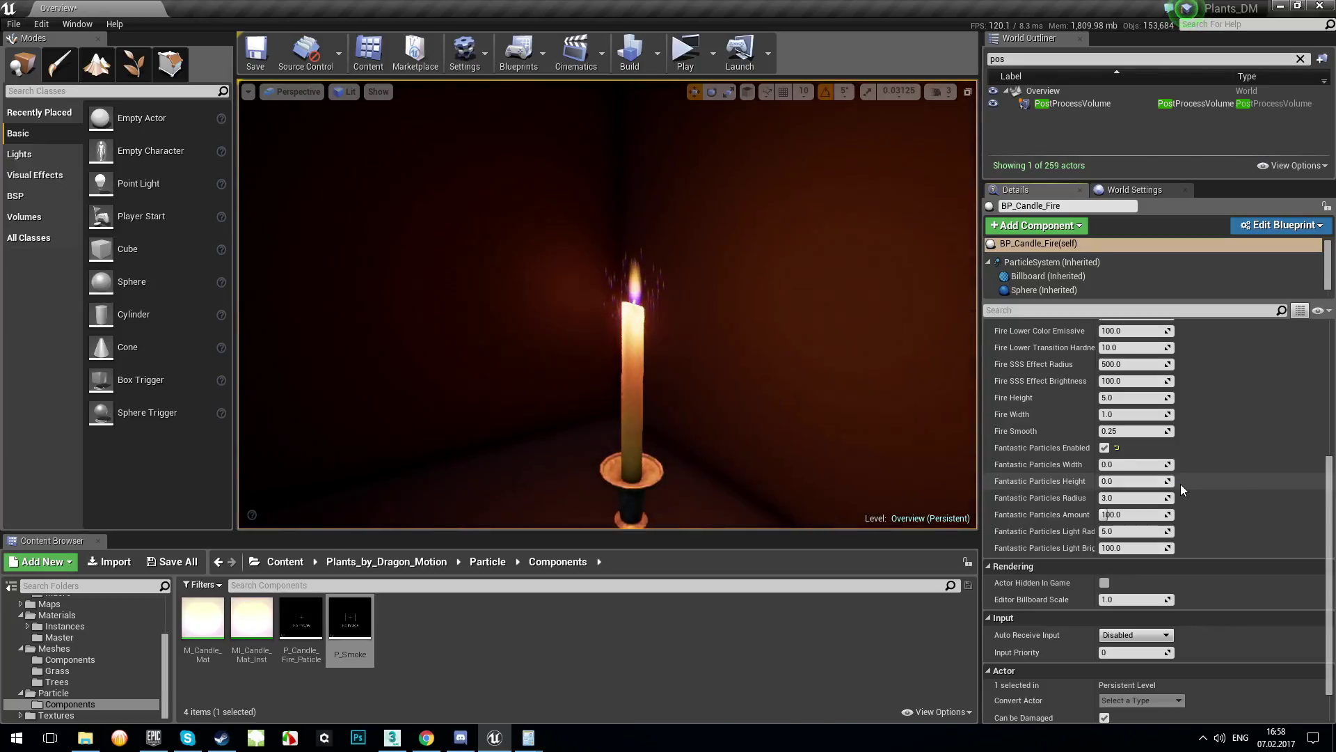
scroll(1121, 506, down, 1)
- Widen Fantastic Particles Radius, keeping Amount at 100 and Light Radius and Brightness at defaults
drag(1114, 476, 1129, 495)
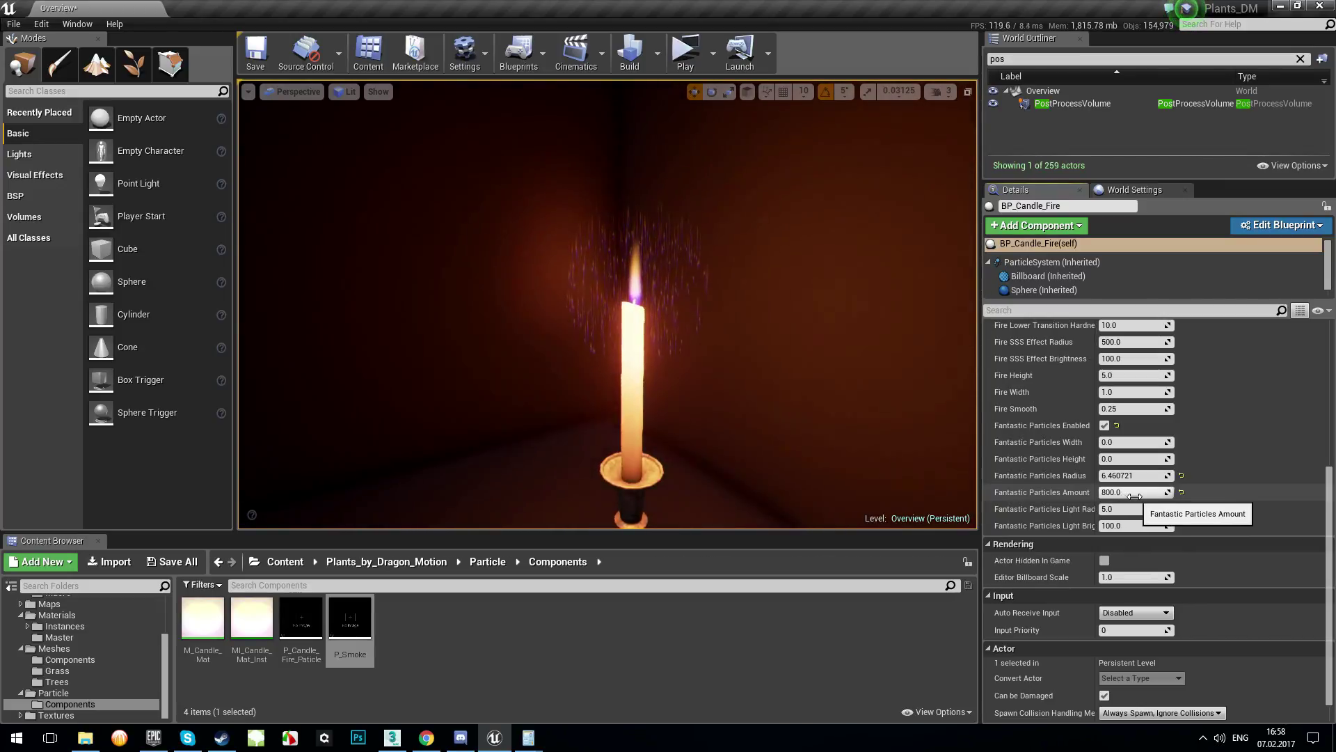
click(1182, 492)
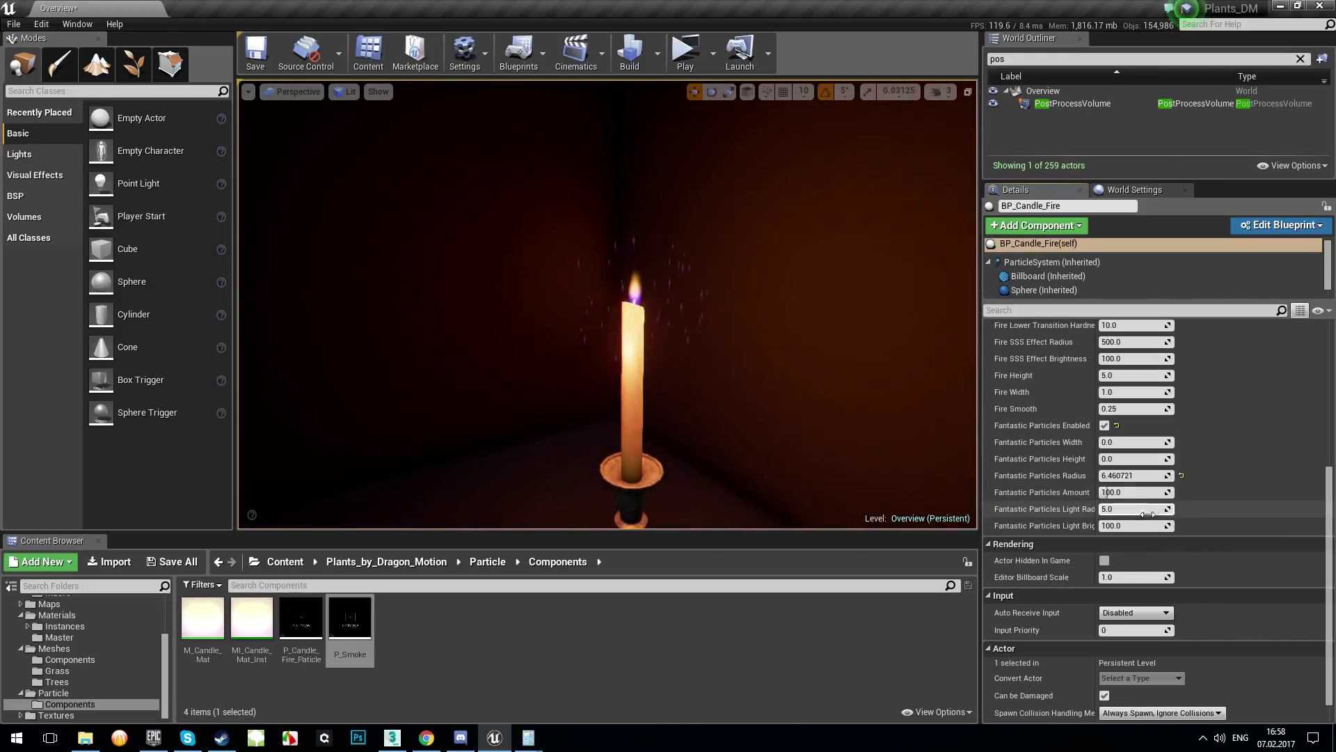
drag(1116, 510, 1127, 510)
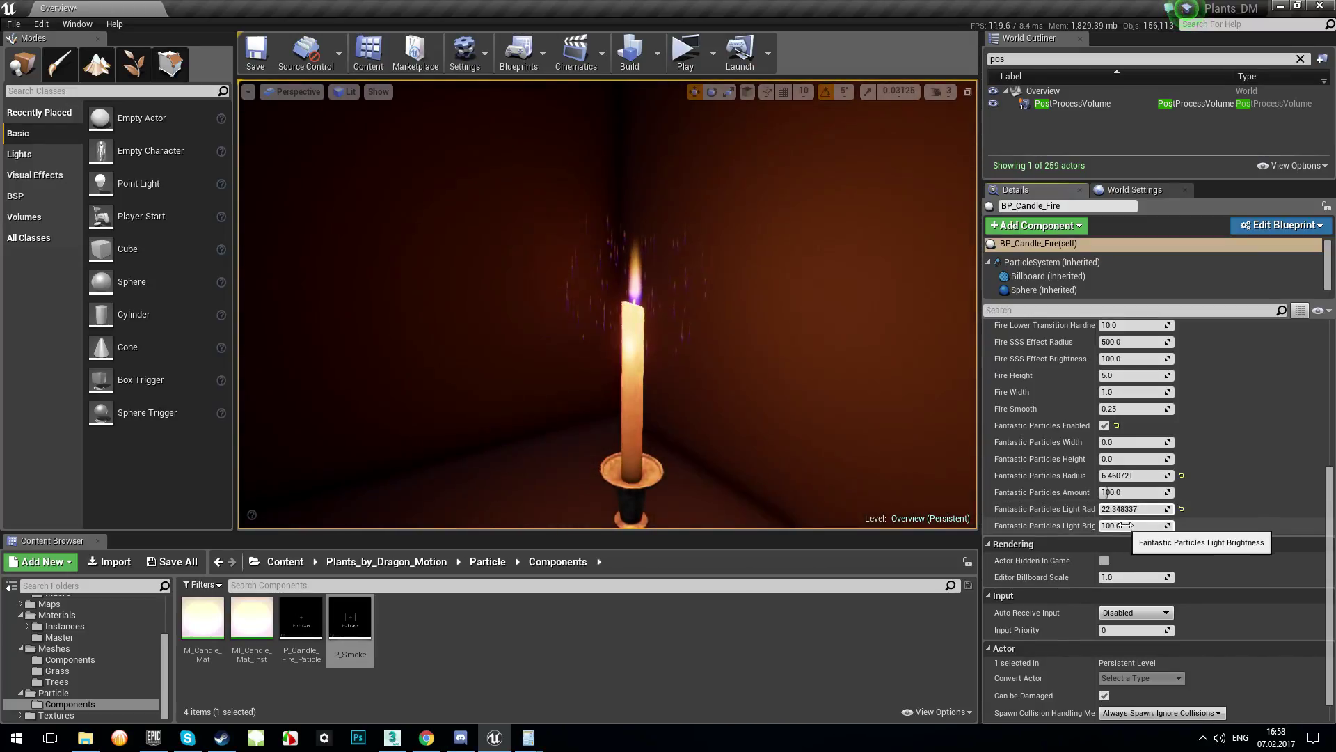
mouse_move(1094, 499)
mouse_down()
mouse_move(1190, 509)
mouse_move(1166, 528)
mouse_up()
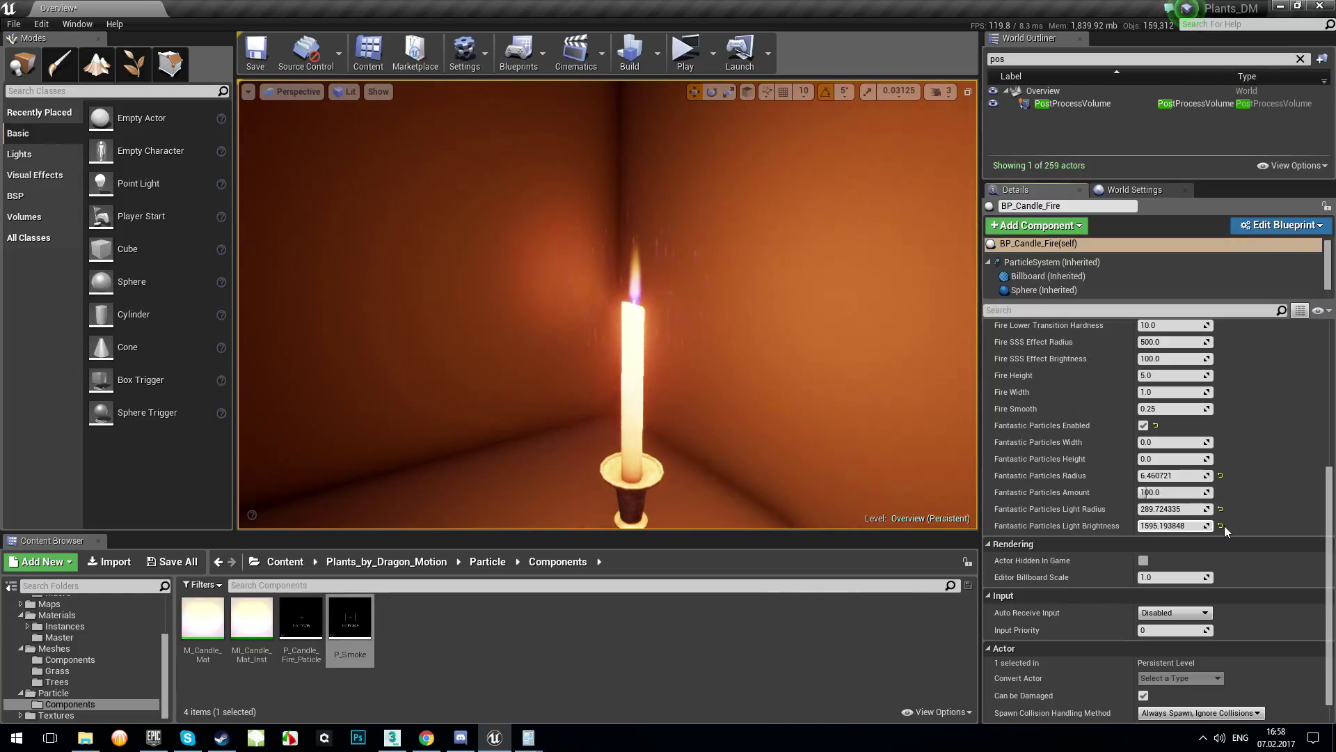
click(1221, 526)
click(1221, 510)
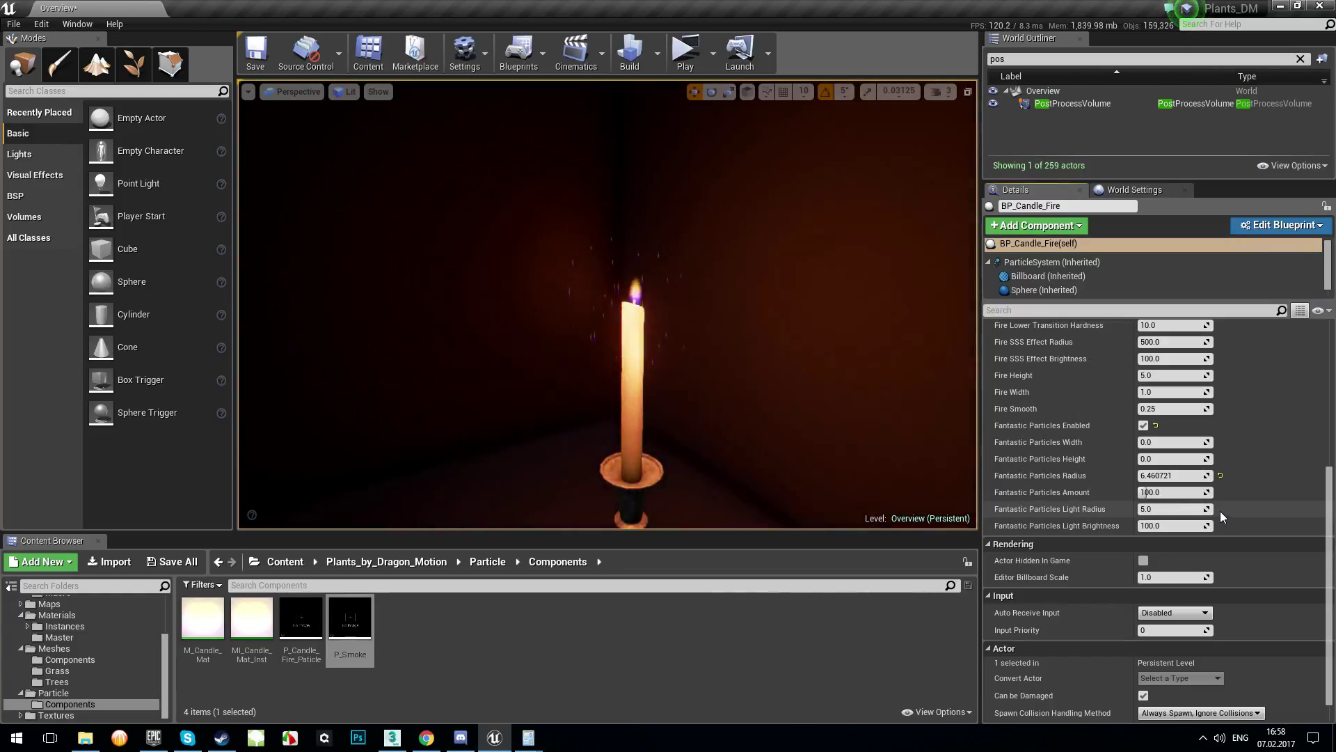
drag(1151, 477, 1190, 477)
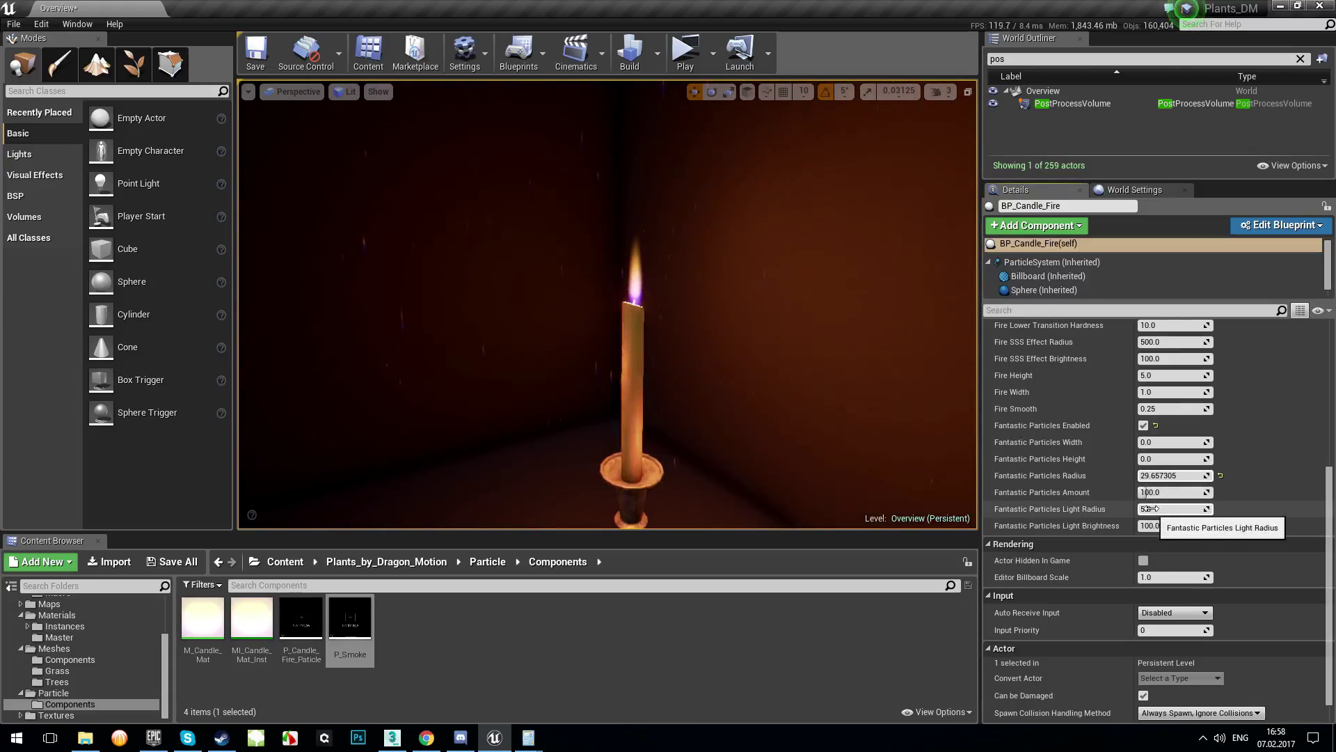
- Set particle Amount 800, Radius ~63.87, Width and Height ~0.3, Light Brightness ~705
drag(1152, 494, 1183, 494)
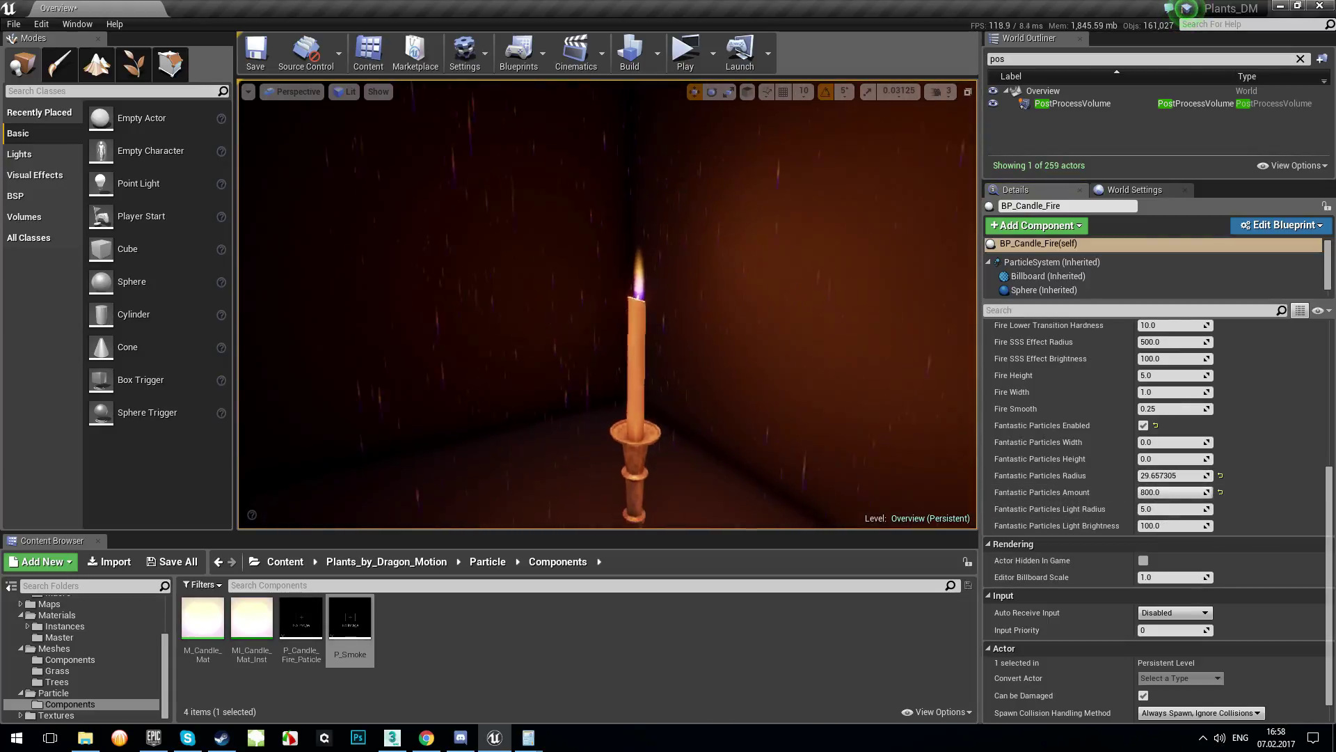
right_drag(818, 406, 818, 406)
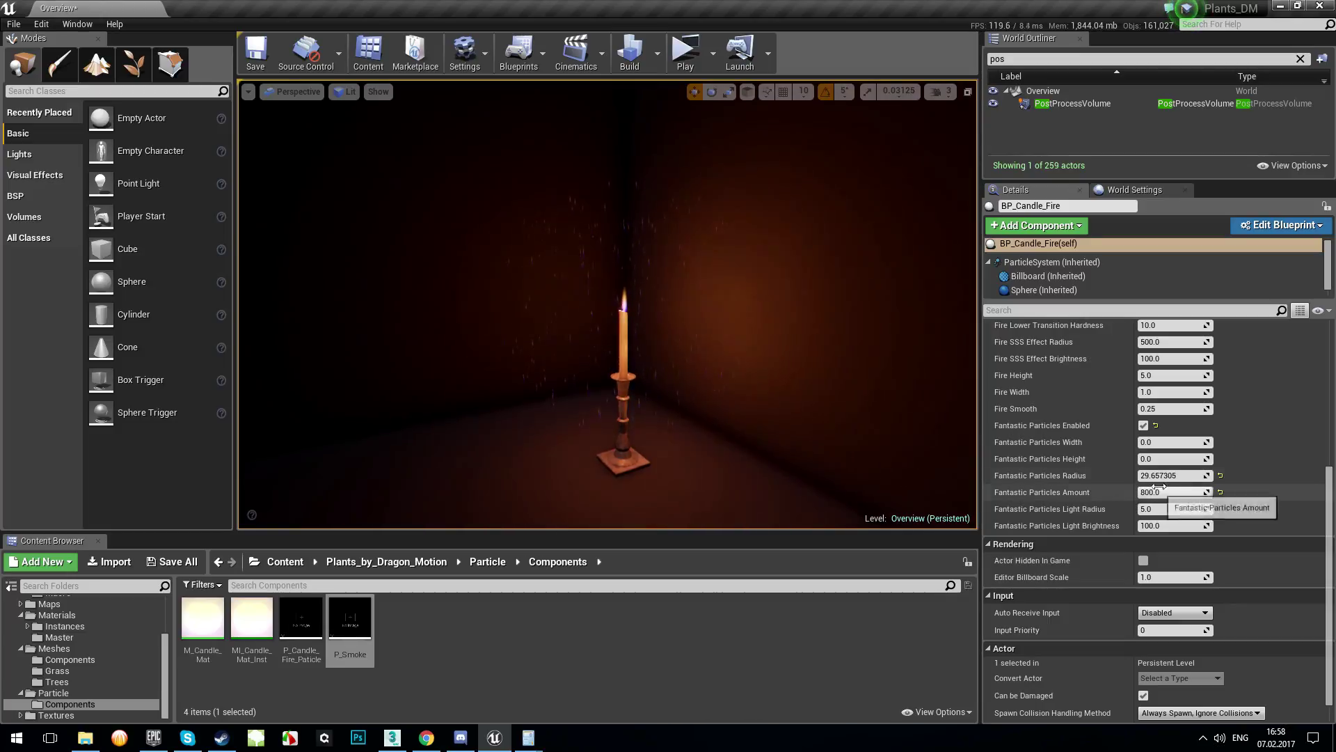
mouse_move(1157, 476)
mouse_down()
mouse_move(1176, 476)
mouse_move(1159, 476)
mouse_up()
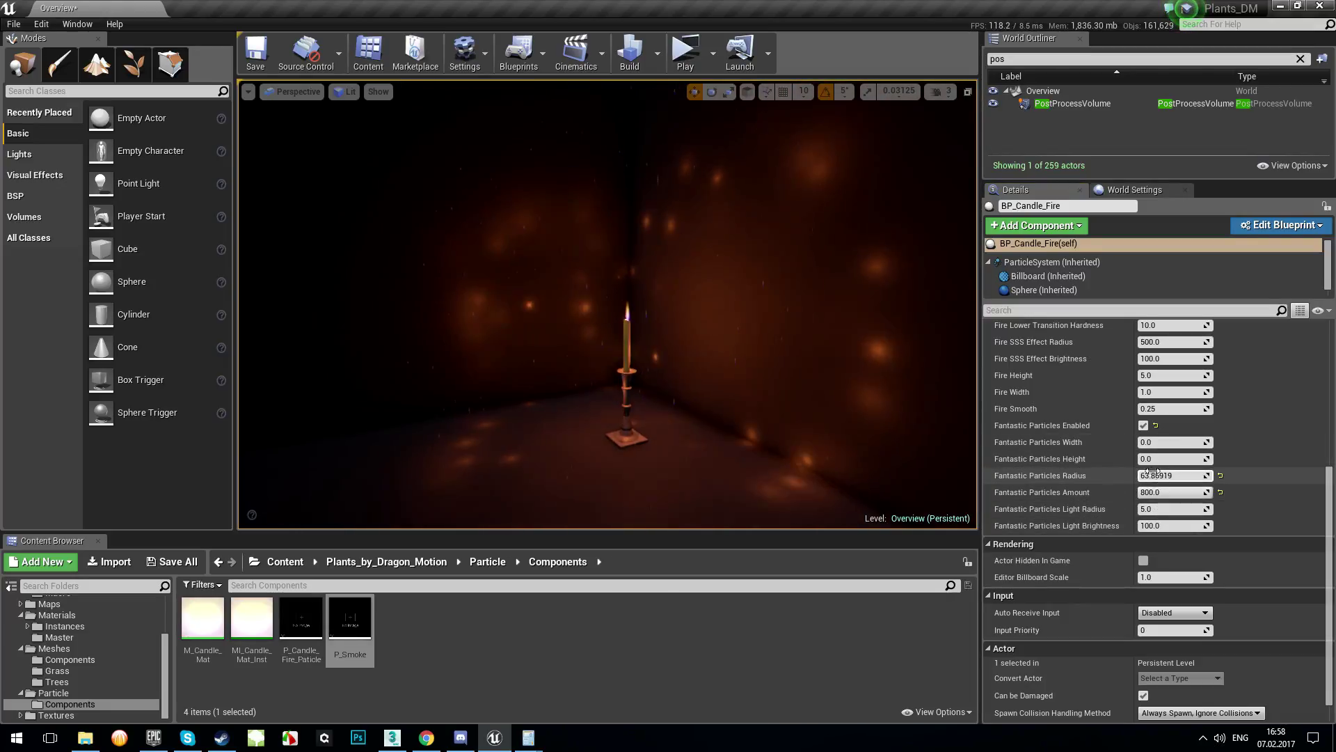
mouse_move(1162, 447)
mouse_down()
mouse_move(1149, 445)
mouse_move(1166, 459)
mouse_up()
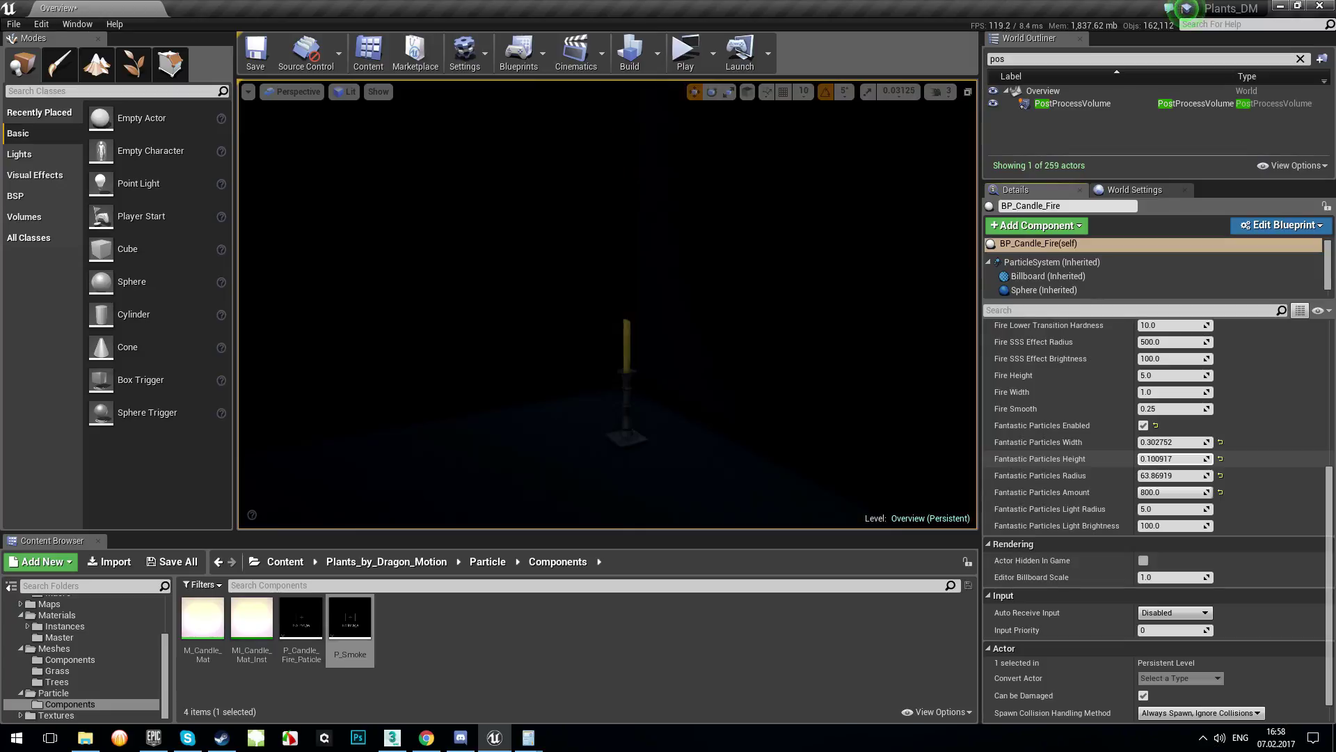
mouse_move(1159, 525)
mouse_down()
mouse_move(1126, 528)
mouse_move(1145, 529)
mouse_up()
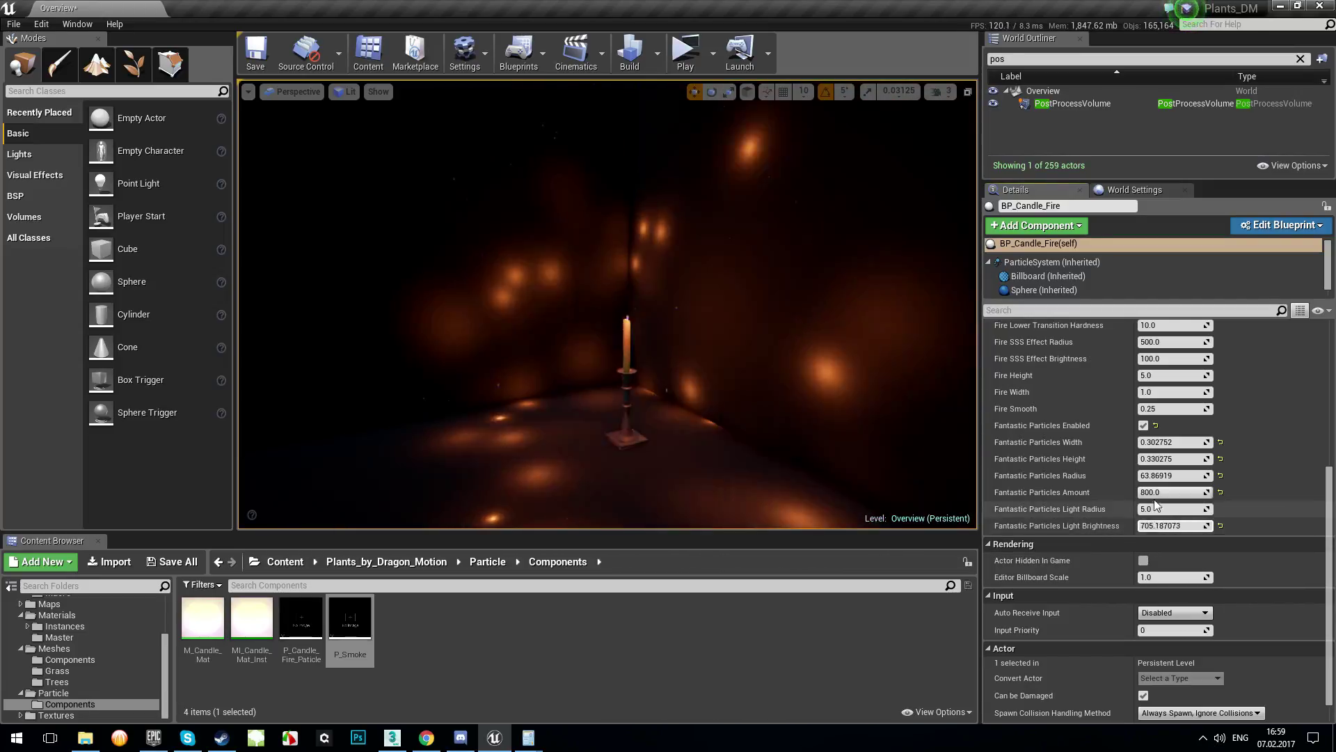
- Disable Fantastic Particles to reset their values, then move the view closer to the candle
click(1145, 426)
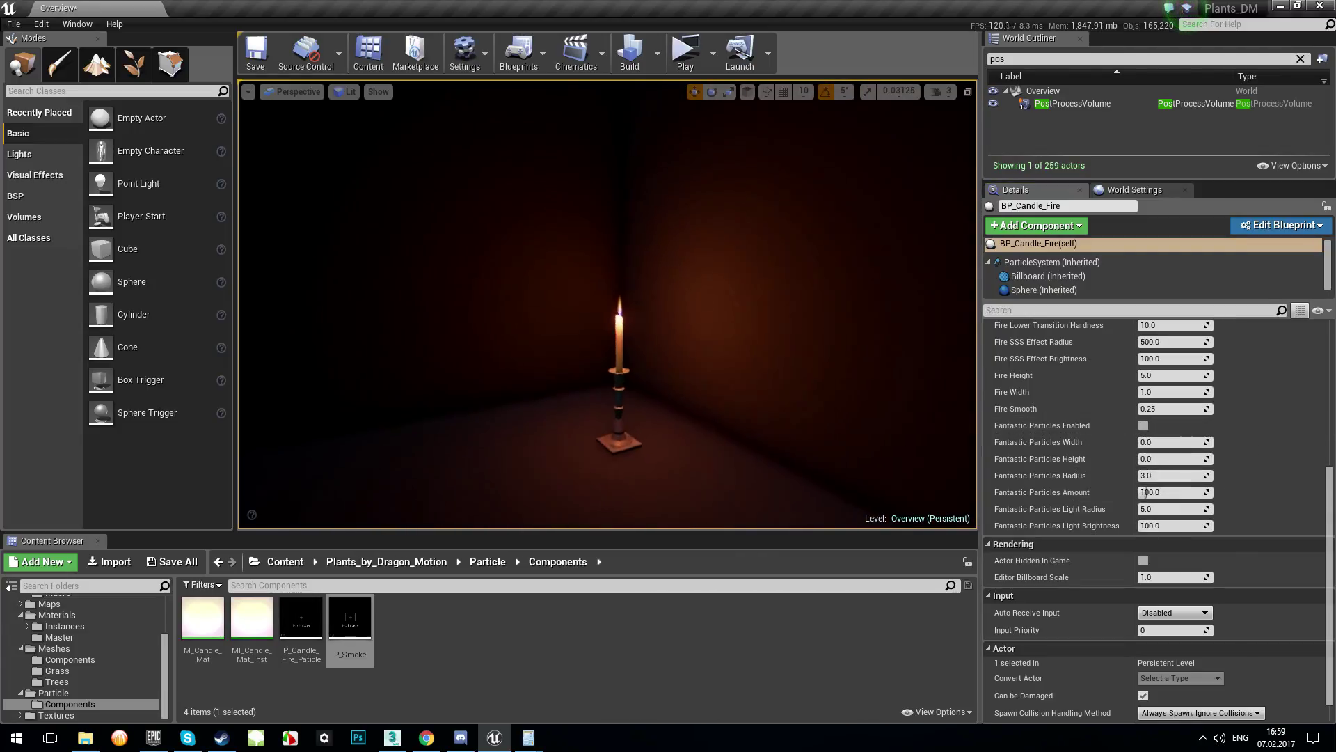
key(w)
key(w)
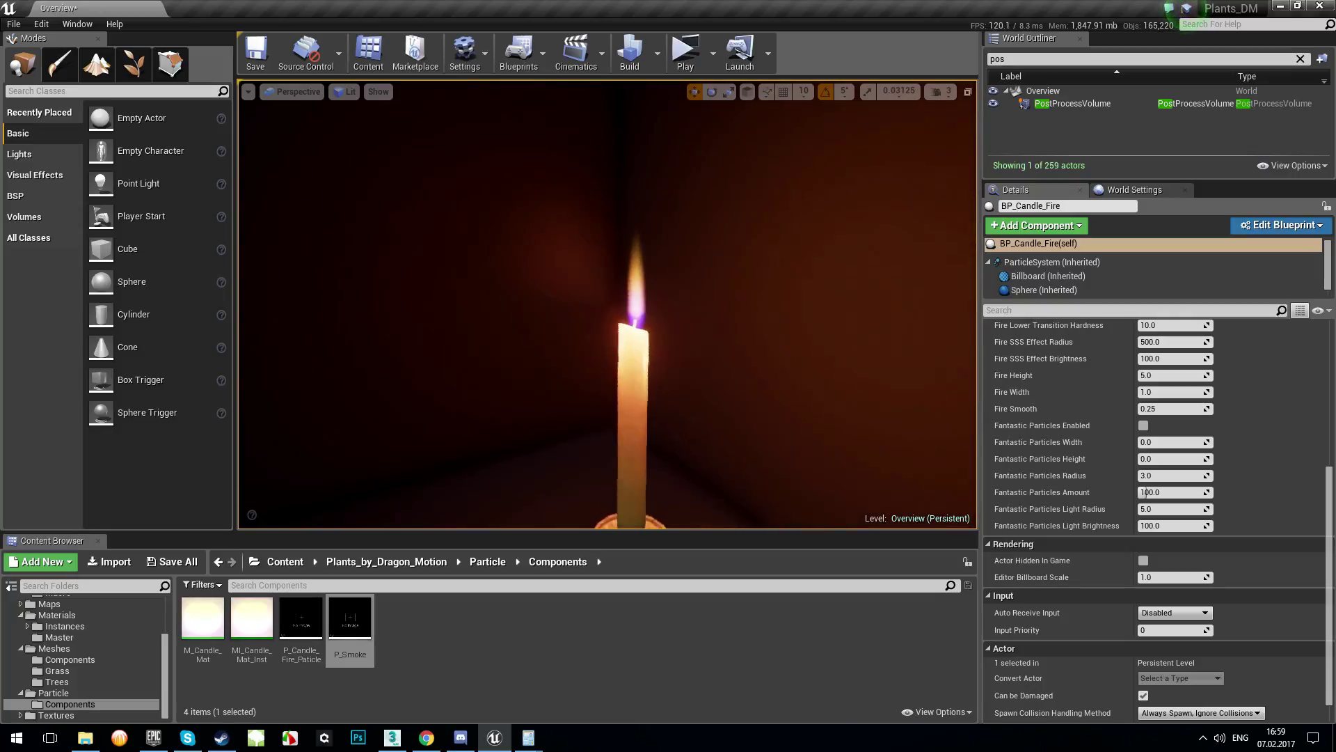